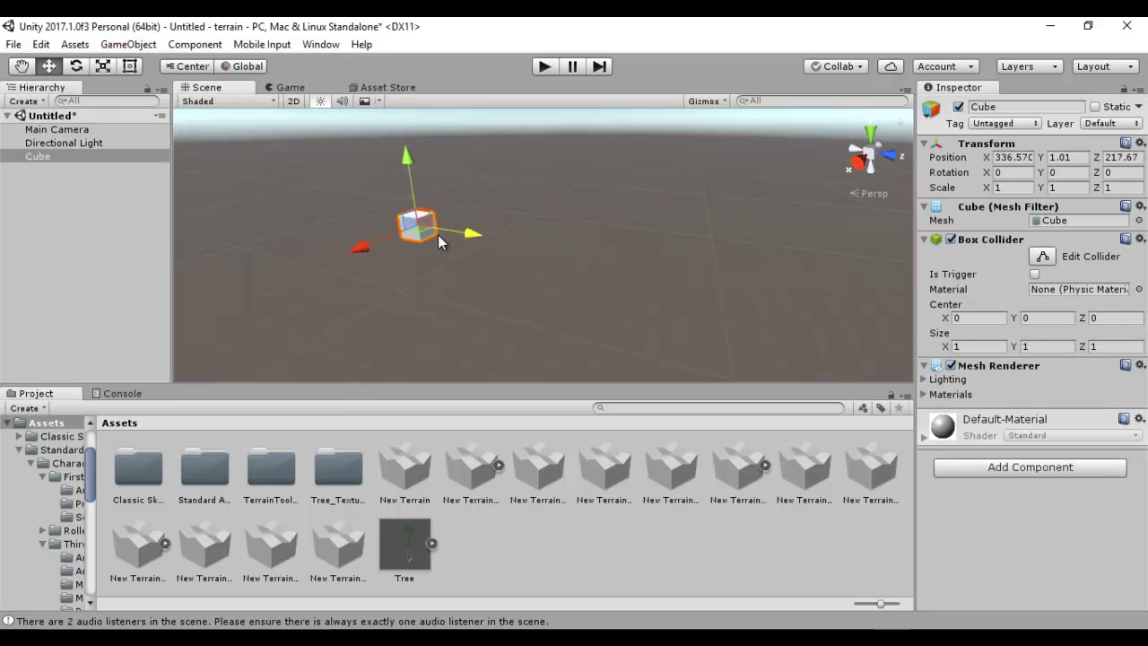
# Scale the cube into a wide, flat platform, about 27.5 along X and 27.7 along Z.
pyautogui.click(103, 68)
pyautogui.moveTo(542, 249); pyautogui.dragTo(888, 424)
pyautogui.moveTo(487, 259); pyautogui.dragTo(918, 338)
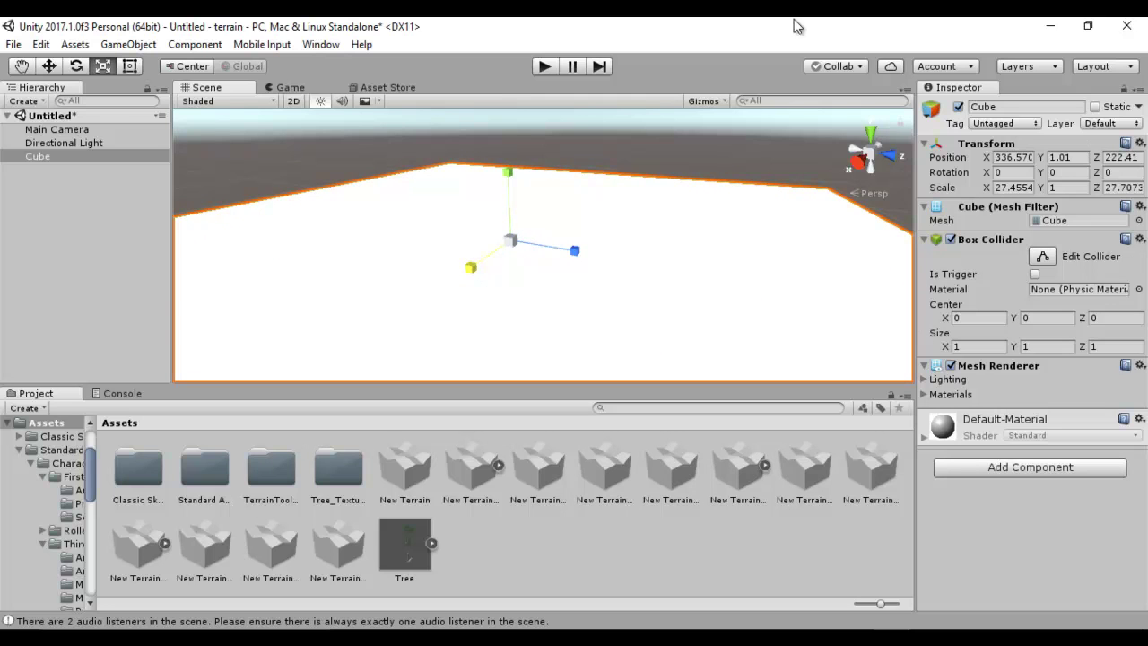
# Add a sphere to the scene and raise it above the platform to about Y 4.07.
pyautogui.click(129, 43)
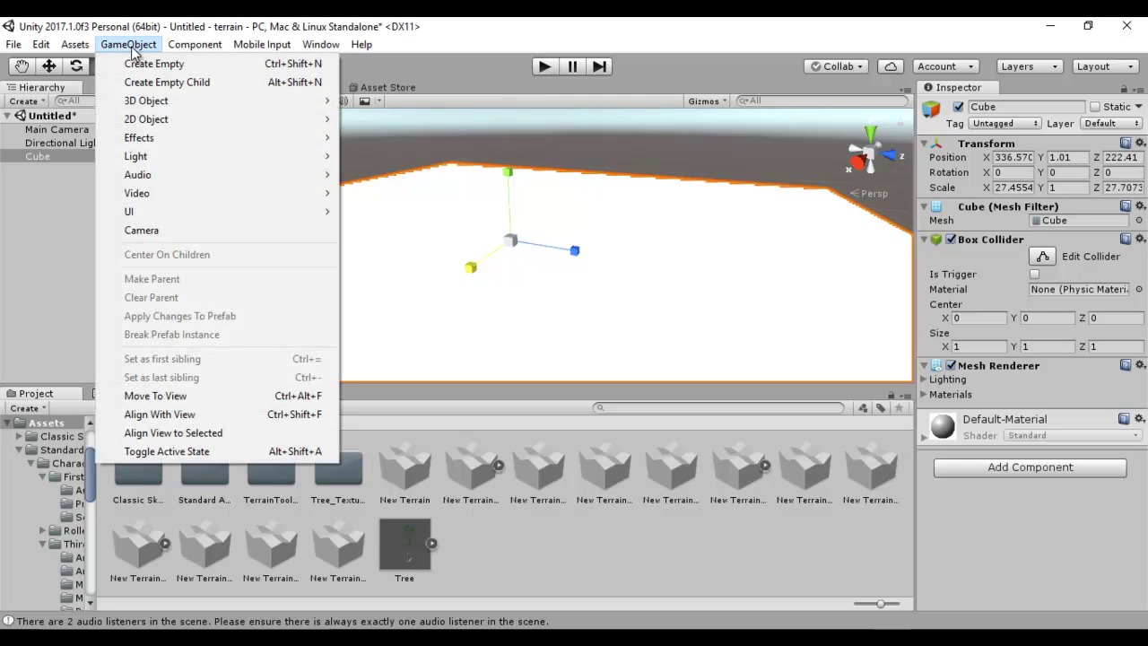
pyautogui.moveTo(158, 106)
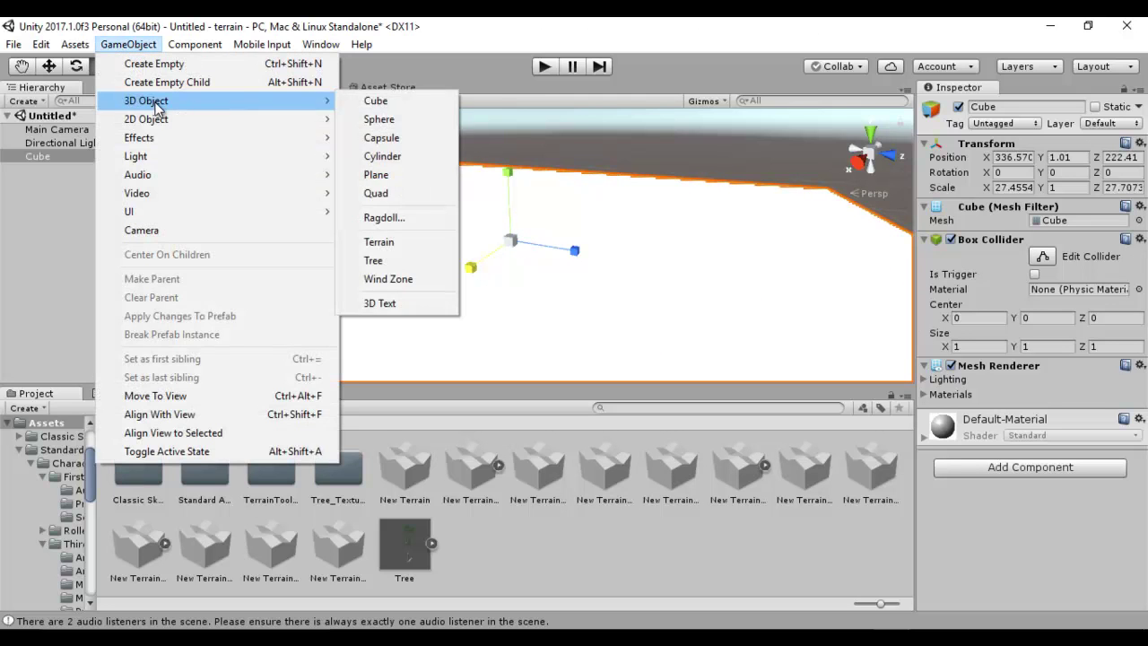
pyautogui.click(413, 125)
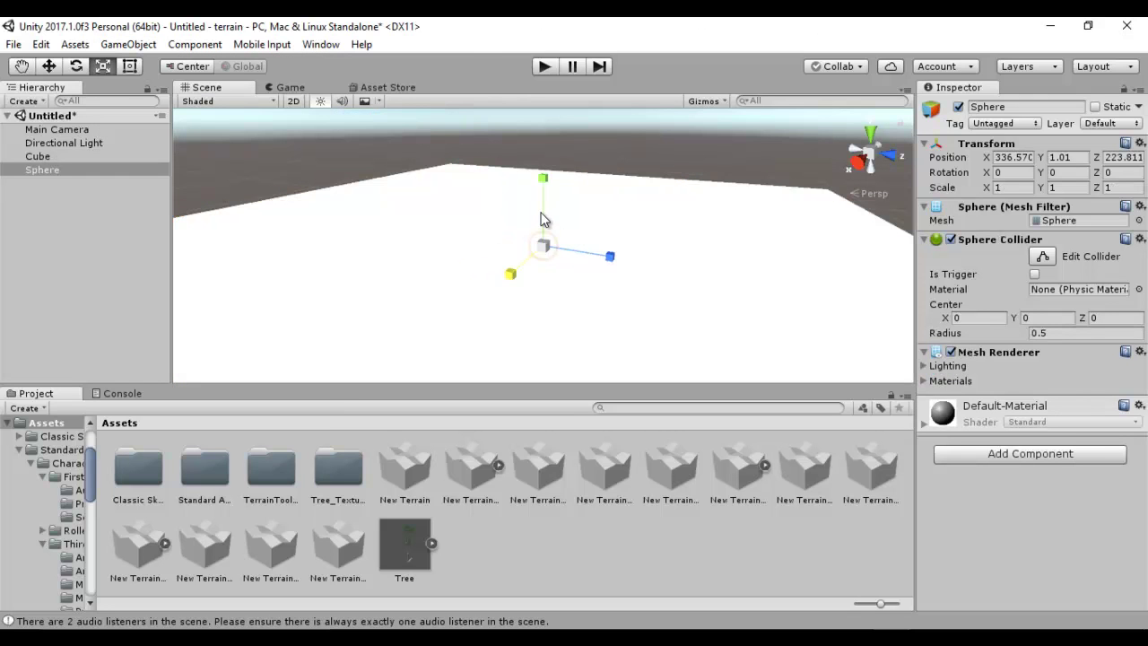
pyautogui.click(48, 68)
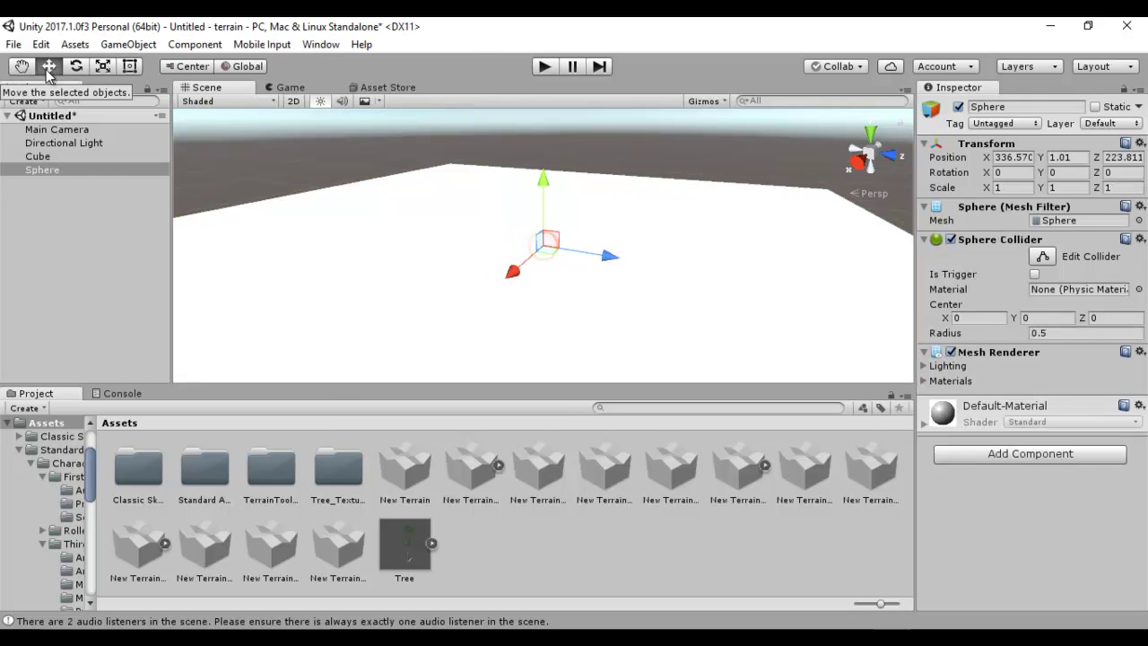
pyautogui.moveTo(544, 205); pyautogui.dragTo(541, 138)
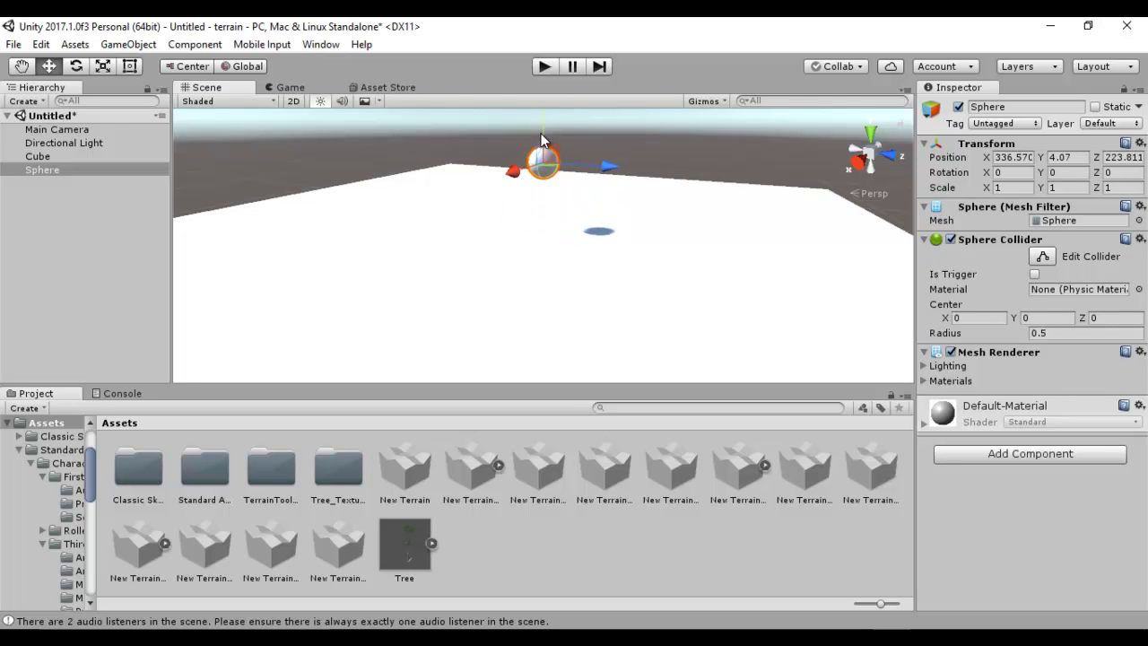
# Add a cylinder, raise it to about Y 3.04 and shift it along Z to about 229.64.
pyautogui.click(129, 44)
pyautogui.moveTo(207, 100)
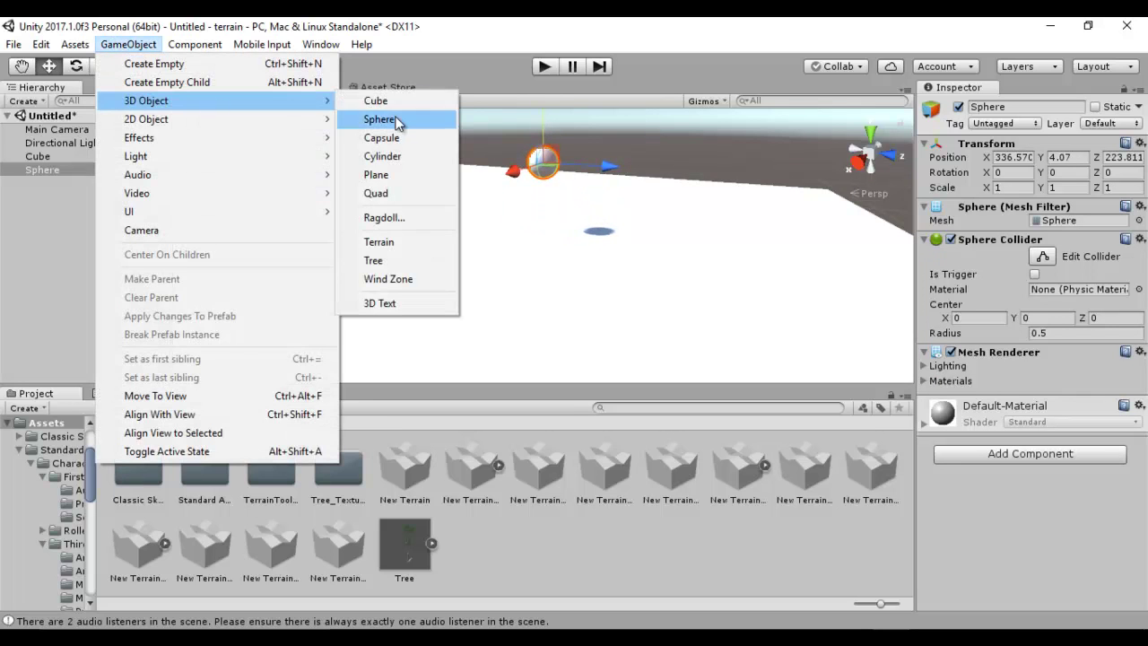
pyautogui.click(387, 162)
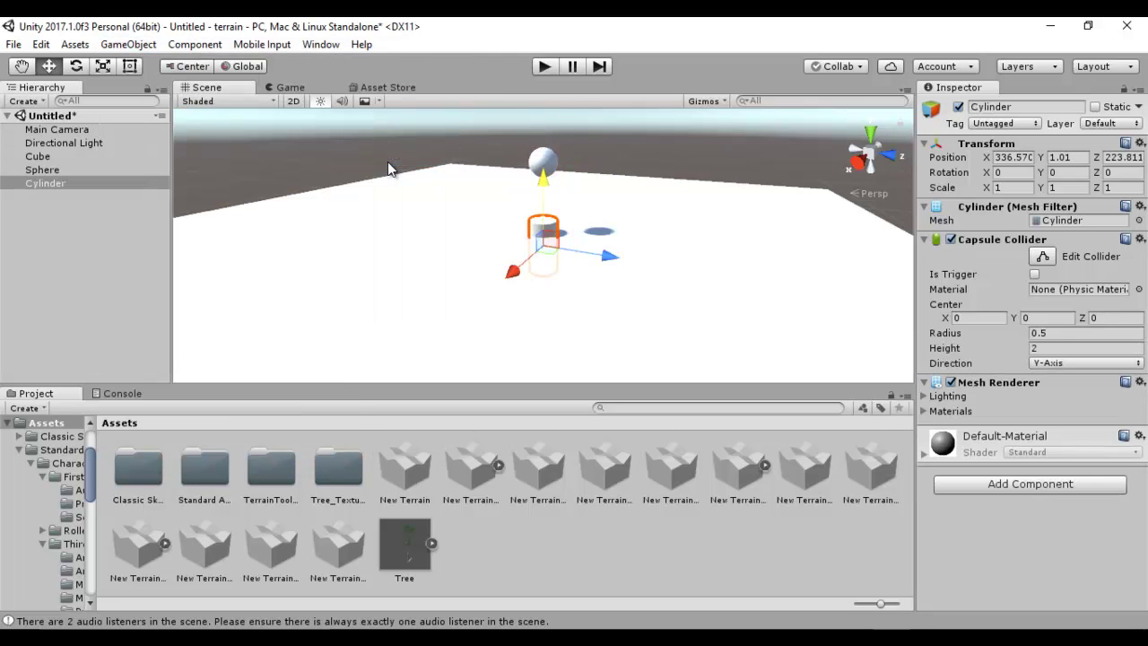
pyautogui.moveTo(544, 184); pyautogui.dragTo(544, 155)
pyautogui.moveTo(574, 201); pyautogui.dragTo(716, 213)
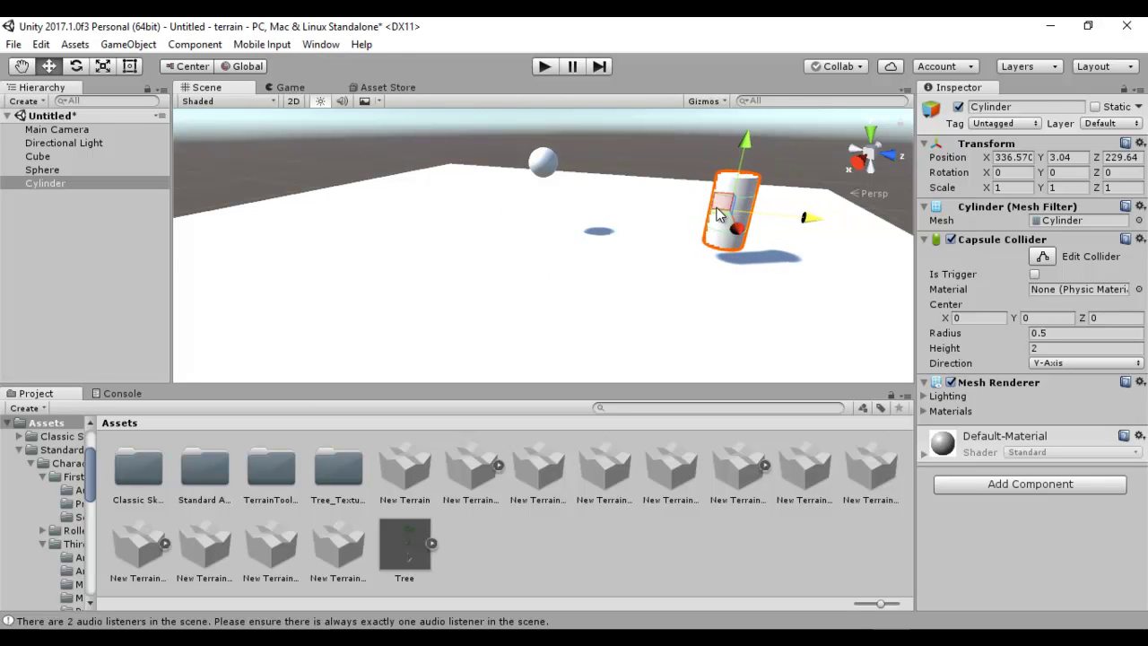
# Duplicate the platform cube and offset the copy to about Z 243.6 and Y -6.01, beside and below the original.
pyautogui.scroll(-8, 599, 199)
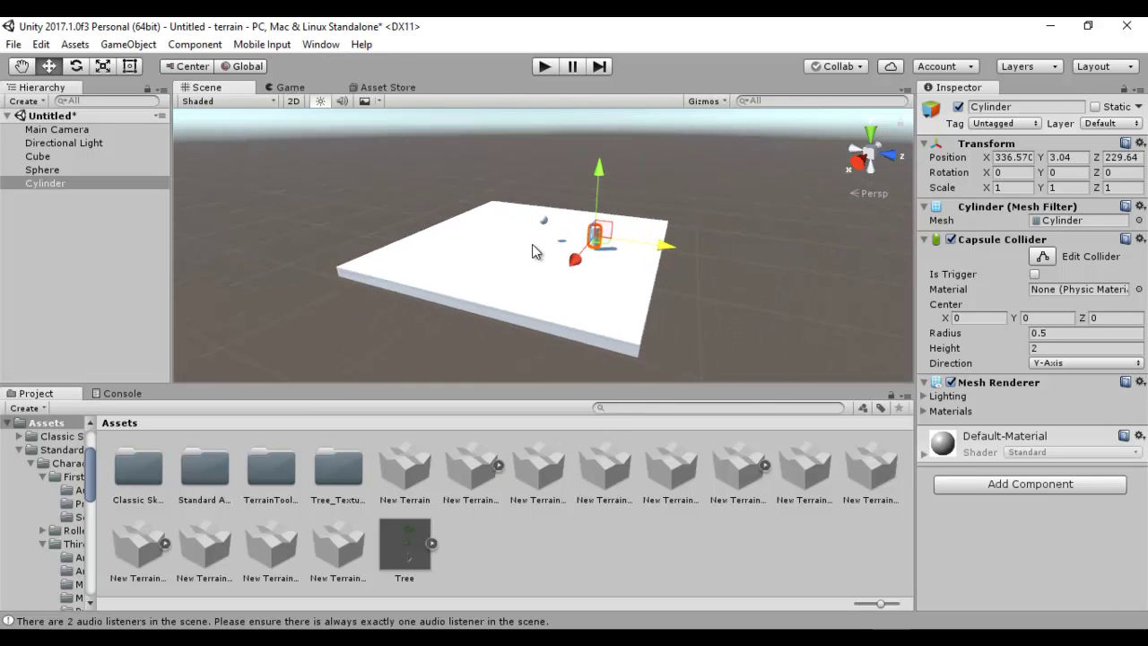
pyautogui.click(40, 156)
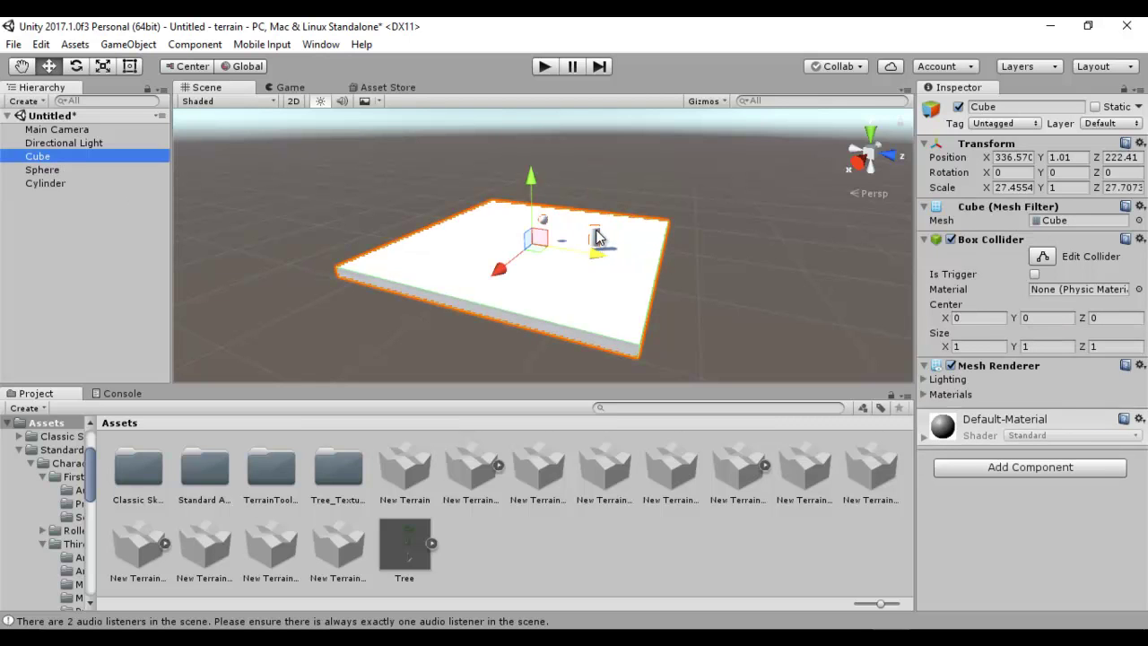
pyautogui.hotkey('ctrl', 'd')
pyautogui.moveTo(567, 258); pyautogui.dragTo(733, 276)
pyautogui.moveTo(758, 236); pyautogui.dragTo(747, 306)
pyautogui.scroll(-5, 641, 297)
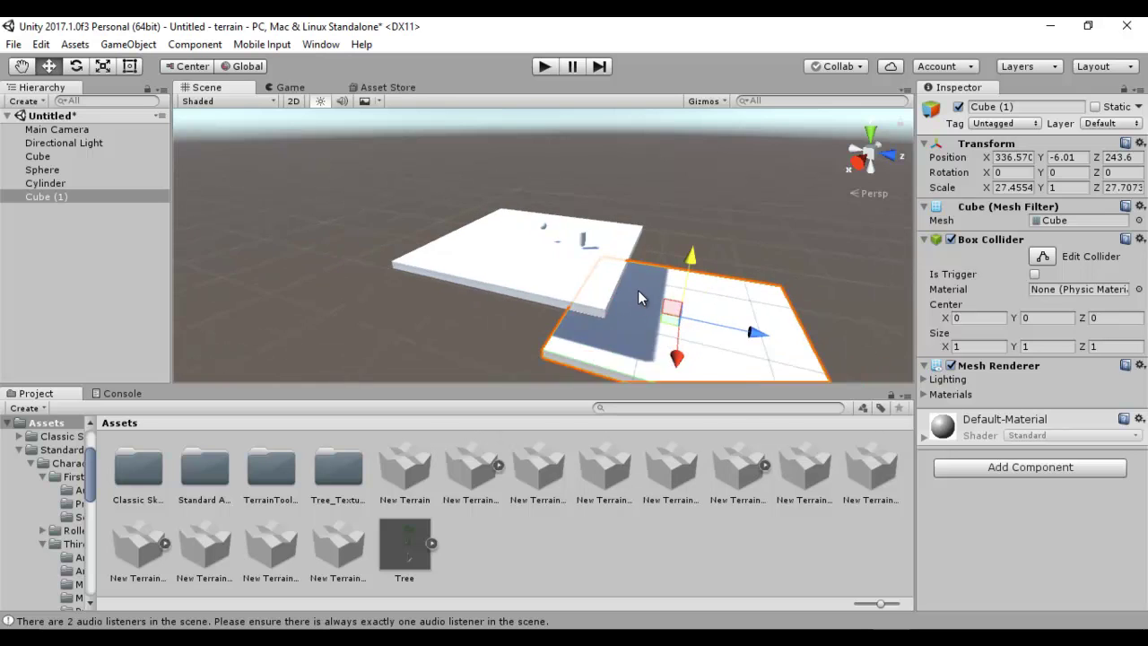
pyautogui.scroll(3, 637, 289)
pyautogui.scroll(3, 638, 291)
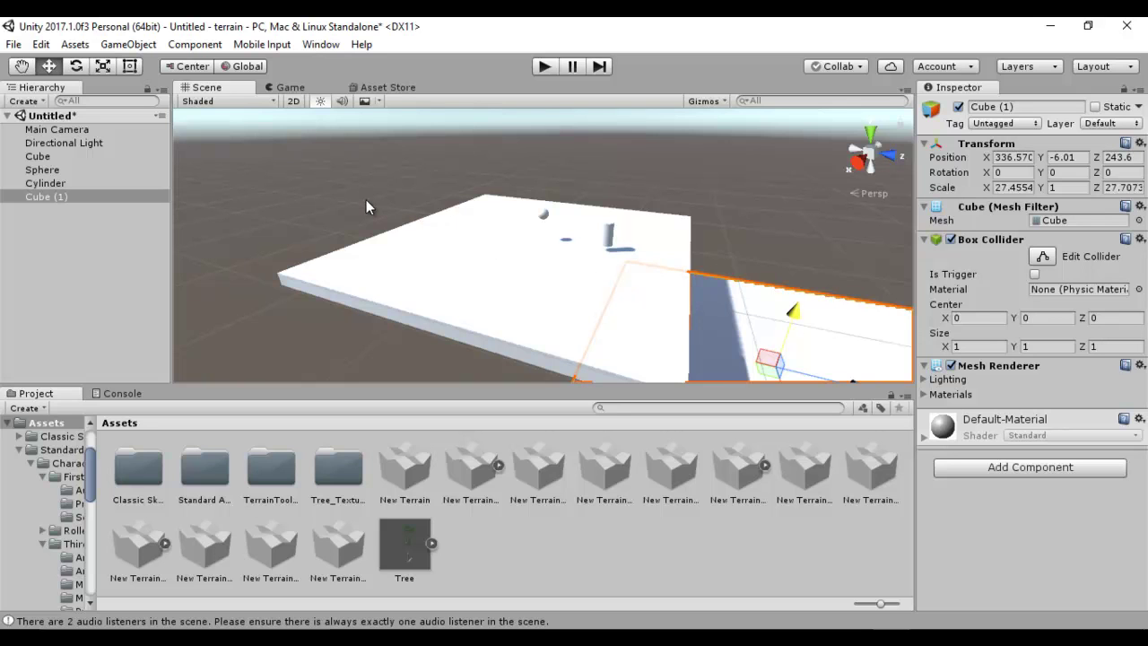
# Place the RigidBodyFPSController prefab from Standard Assets/Characters/FirstPersonCharacter/Prefabs on the upper platform.
pyautogui.doubleClick(208, 475)
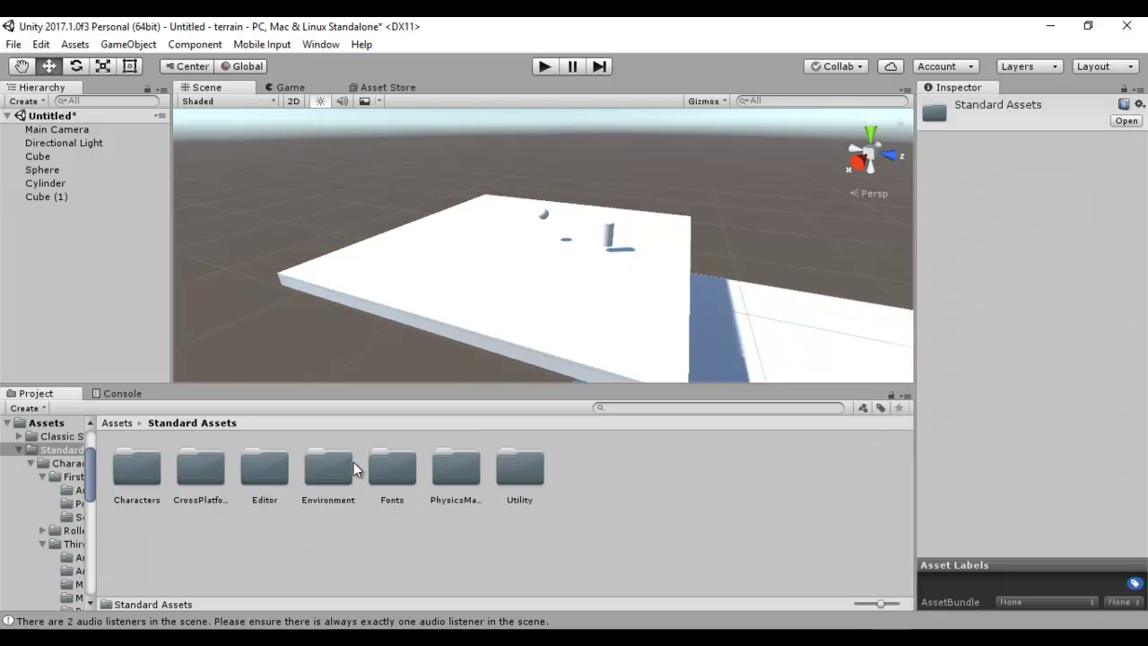
pyautogui.doubleClick(133, 475)
pyautogui.doubleClick(132, 476)
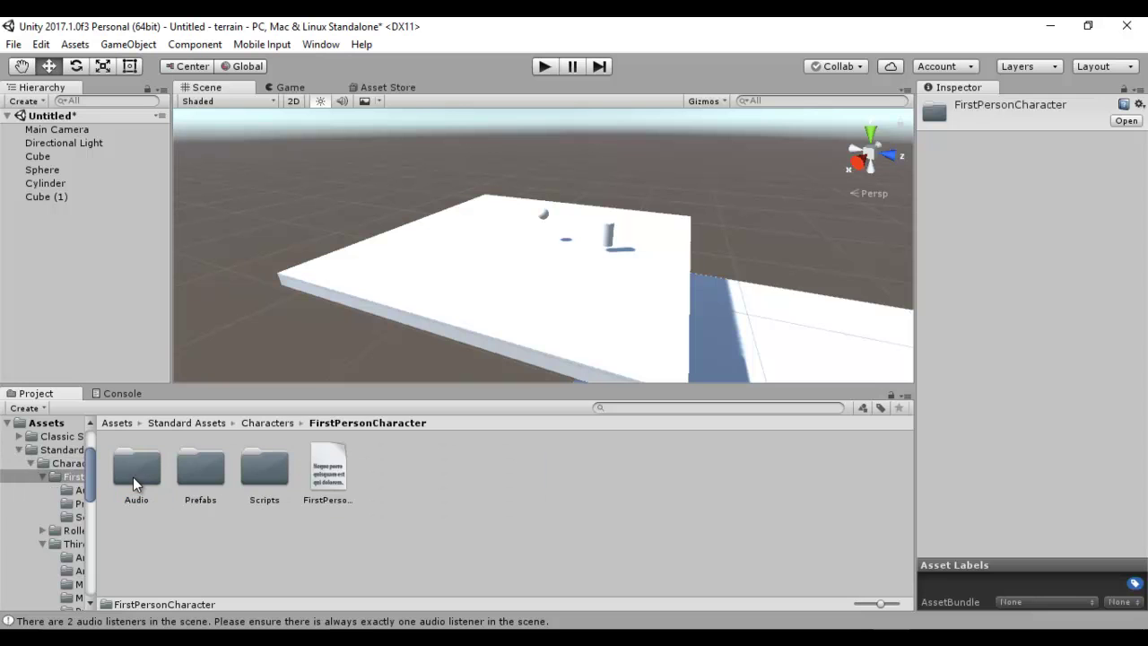
pyautogui.doubleClick(201, 471)
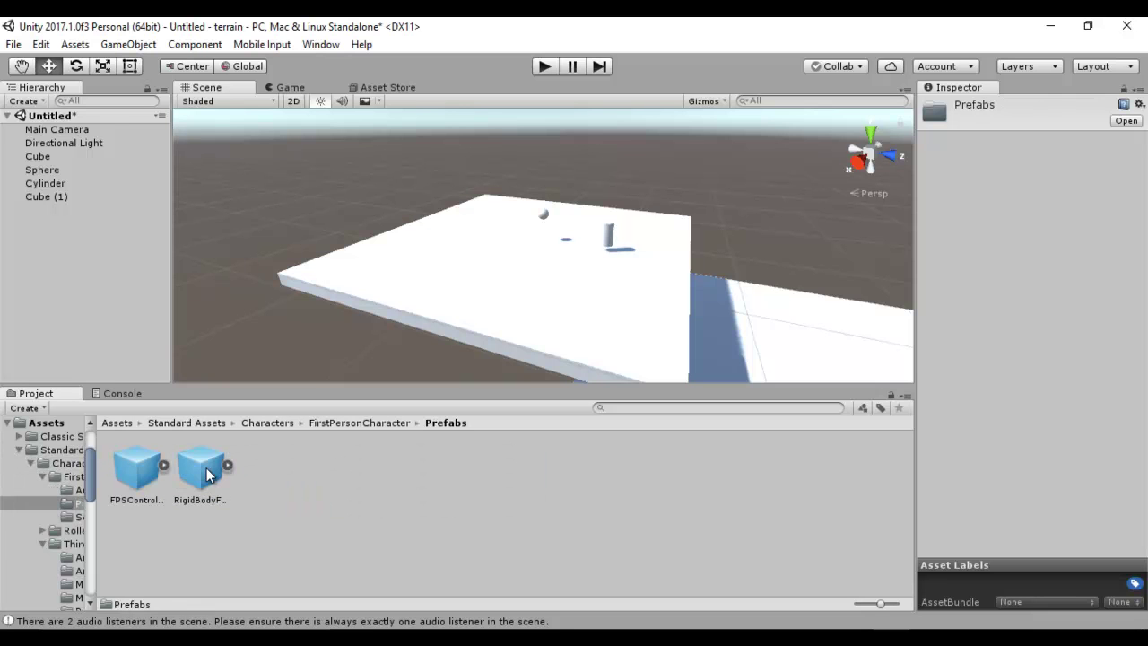
pyautogui.click(201, 471)
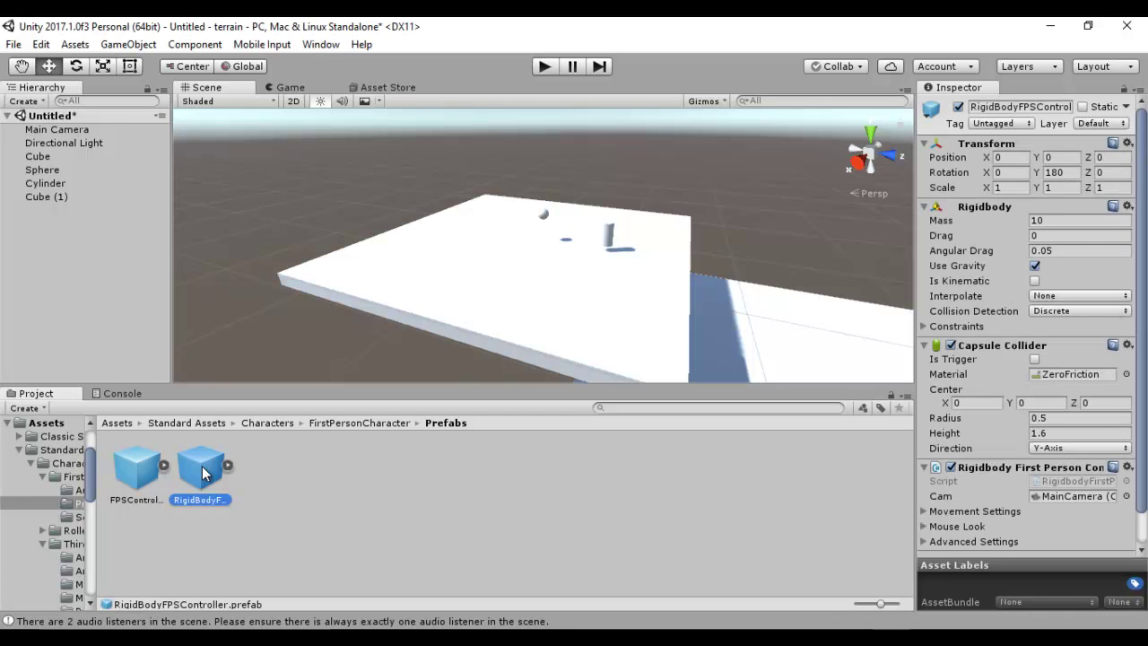
pyautogui.moveTo(204, 466); pyautogui.dragTo(504, 246)
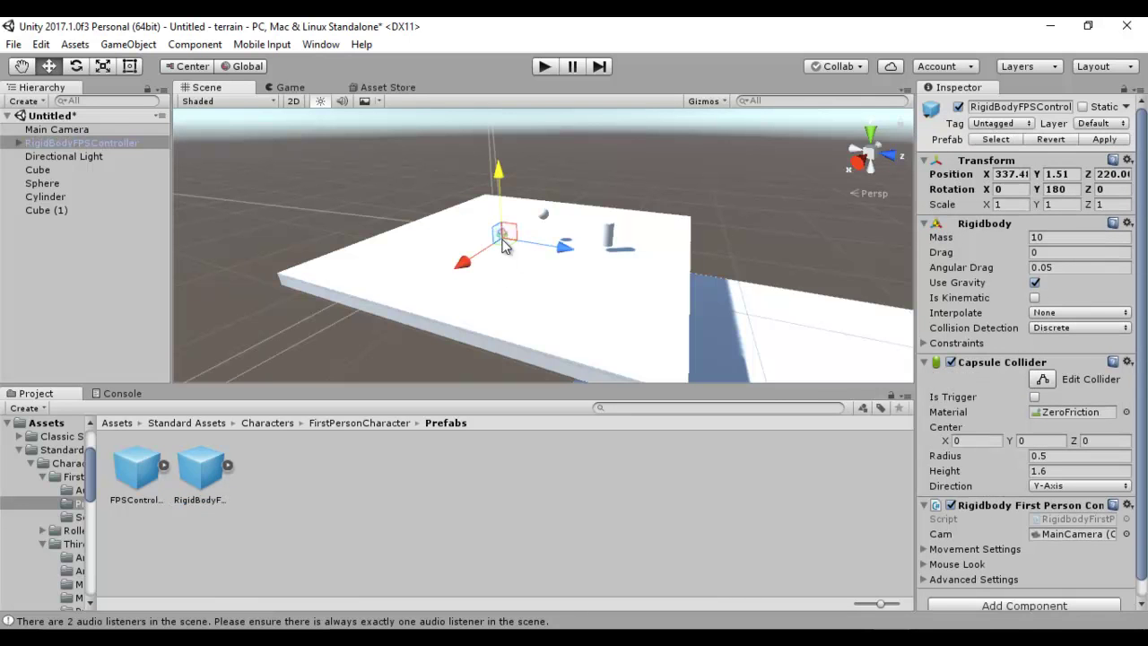
# Raise the RigidBodyFPSController above the platform surface to about Y 2.348, and frame the platform cube in view.
pyautogui.doubleClick(89, 145)
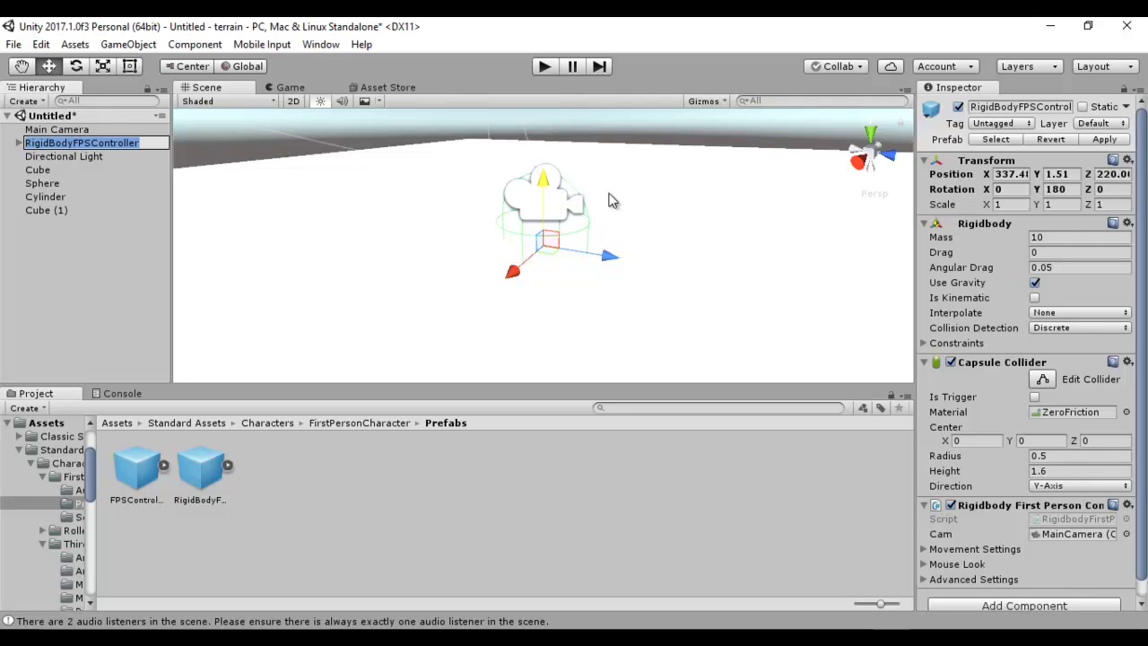
pyautogui.moveTo(544, 202); pyautogui.dragTo(545, 147)
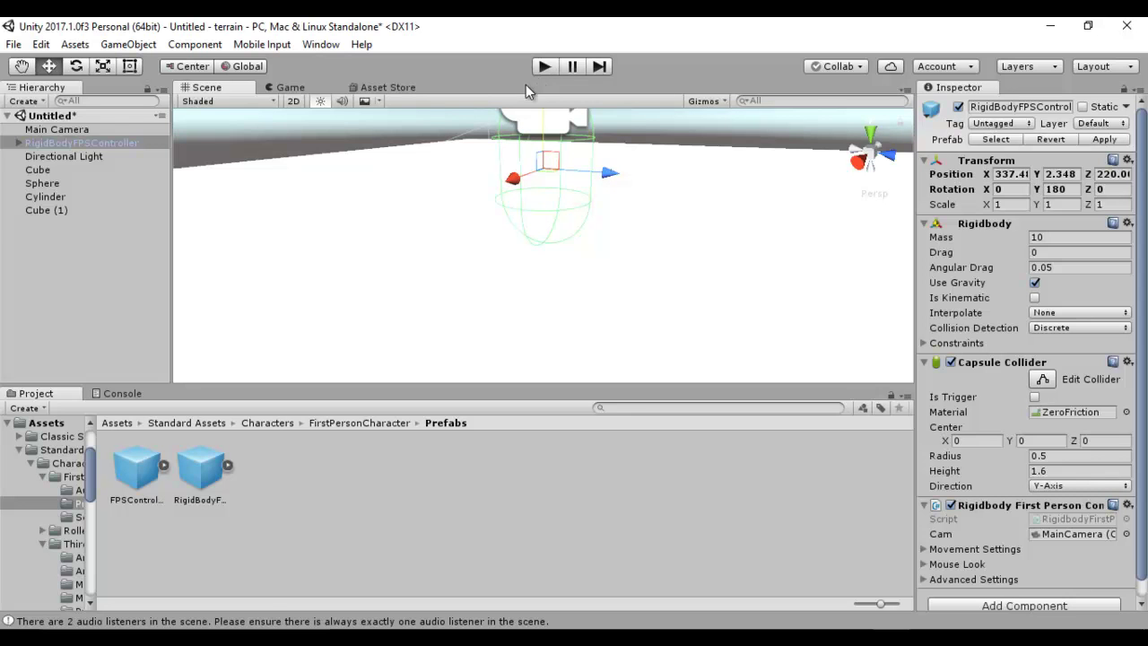
pyautogui.doubleClick(38, 169)
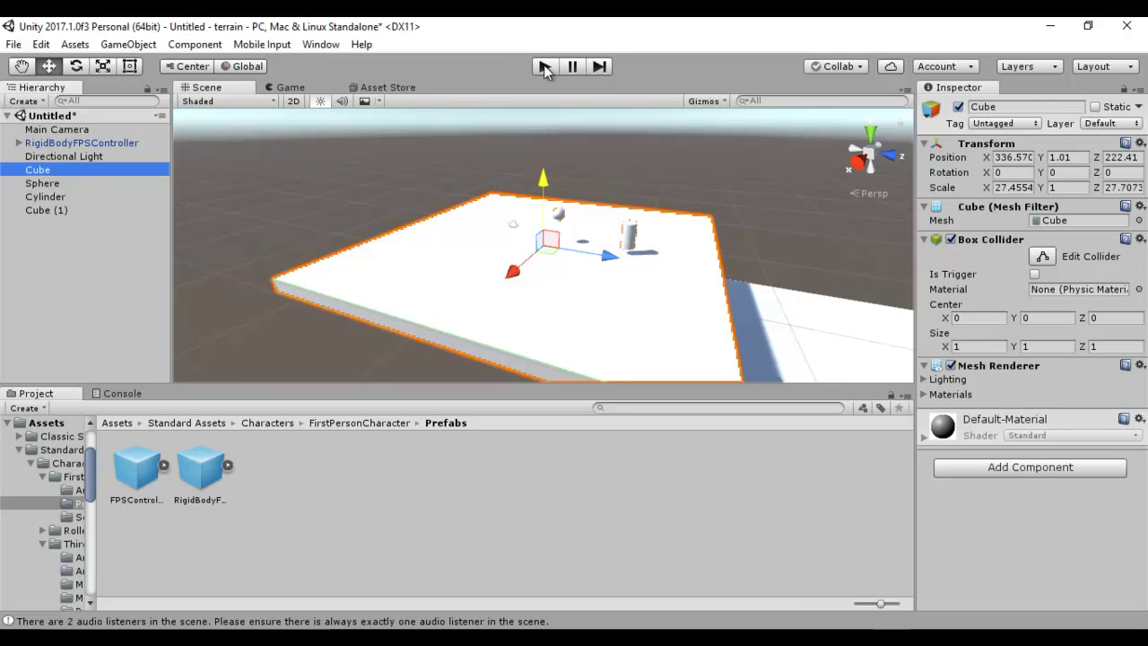
# Check the Unity version information and close its window.
pyautogui.click(359, 44)
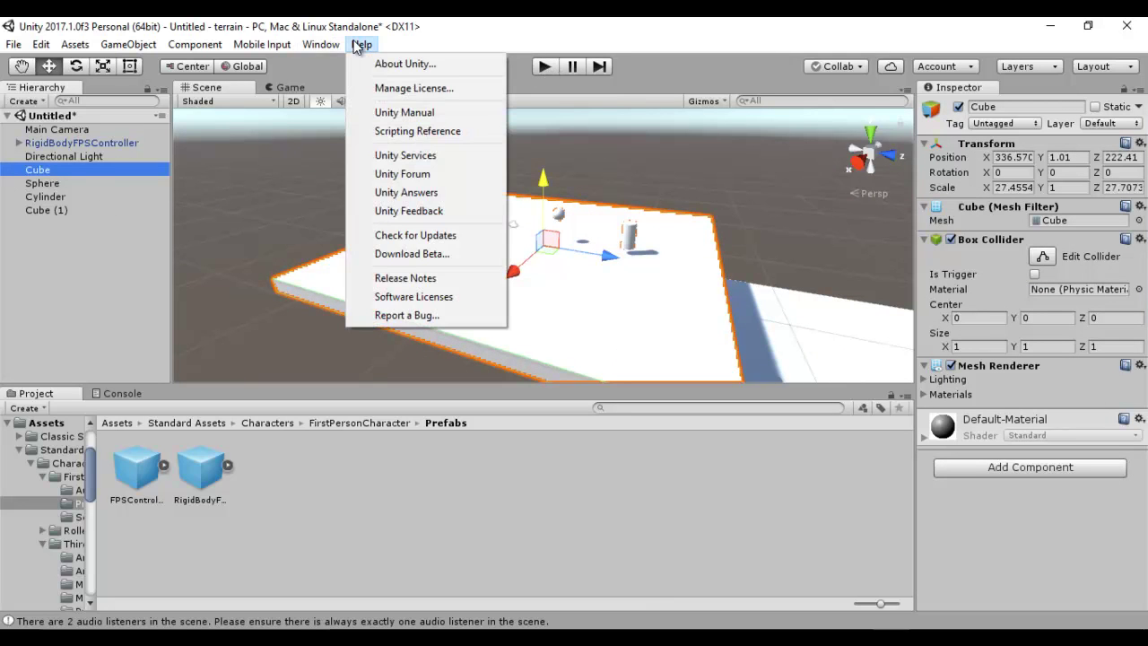
pyautogui.click(428, 67)
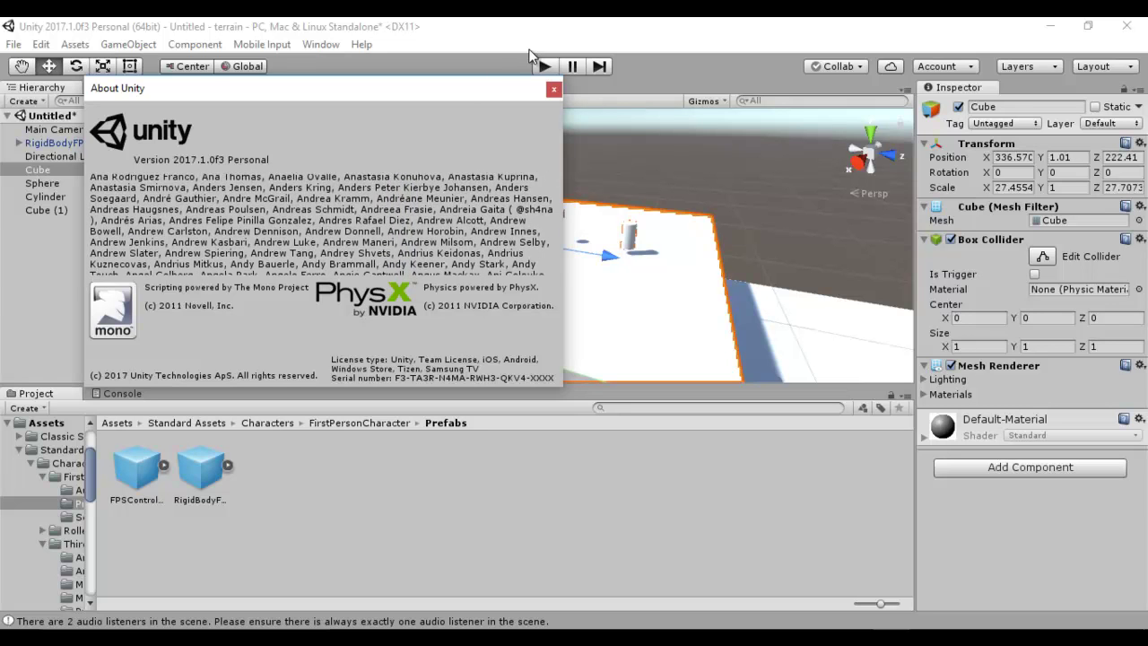
pyautogui.click(554, 88)
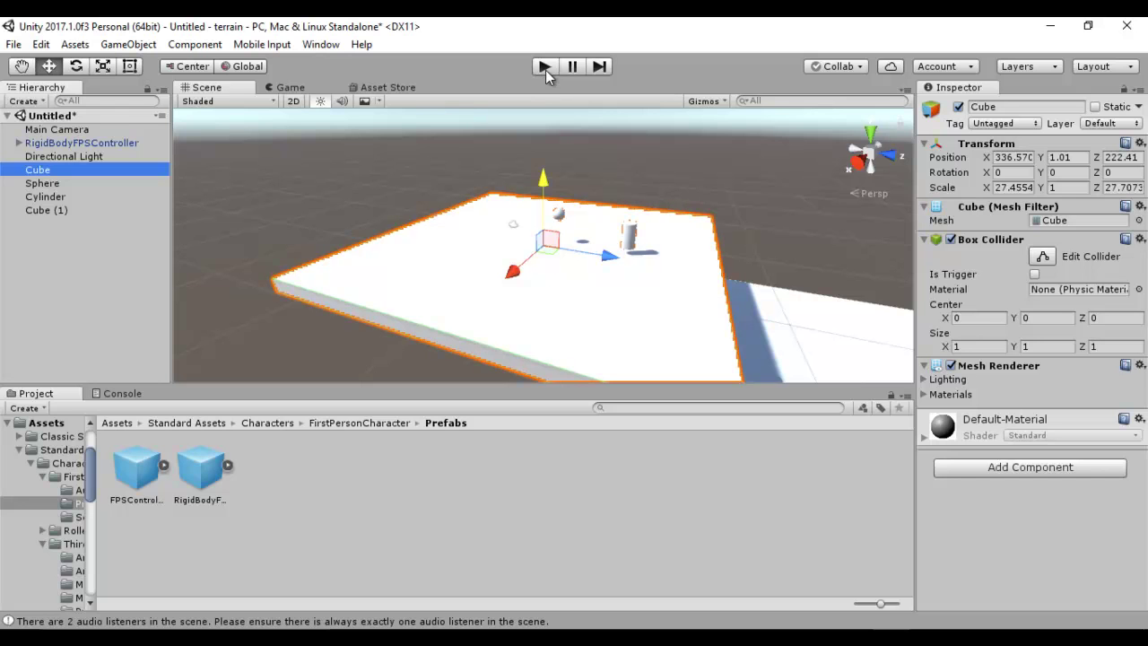
# Start play mode and test moving the first-person controller backward and sideways near the sphere and cylinder.
pyautogui.click(545, 68)
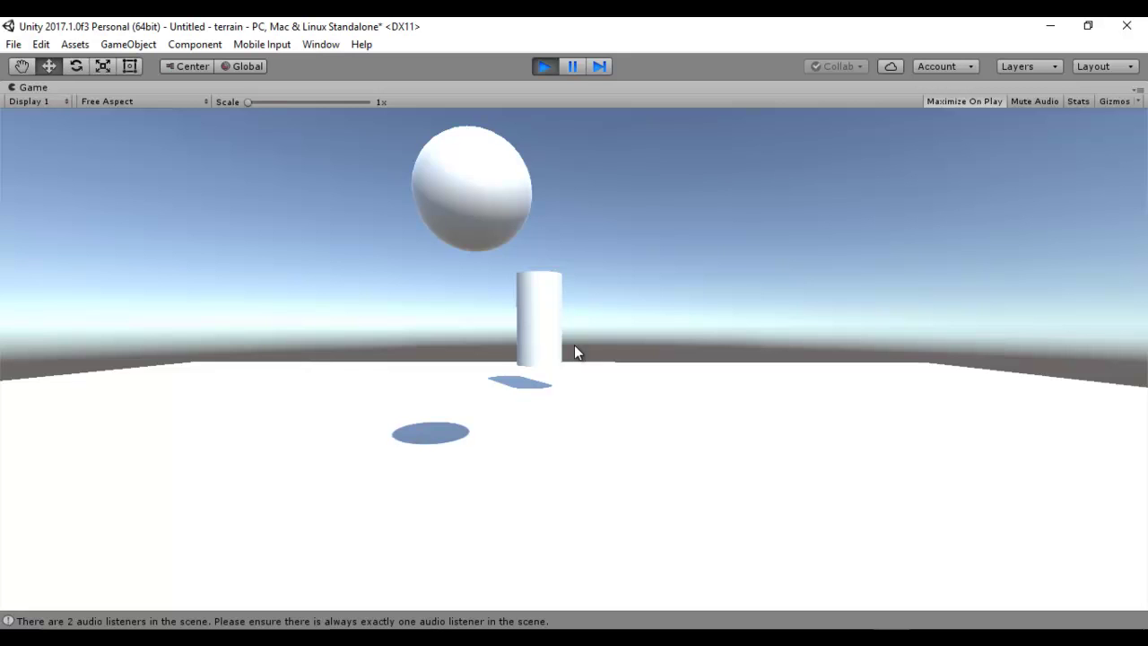
pyautogui.press('s')
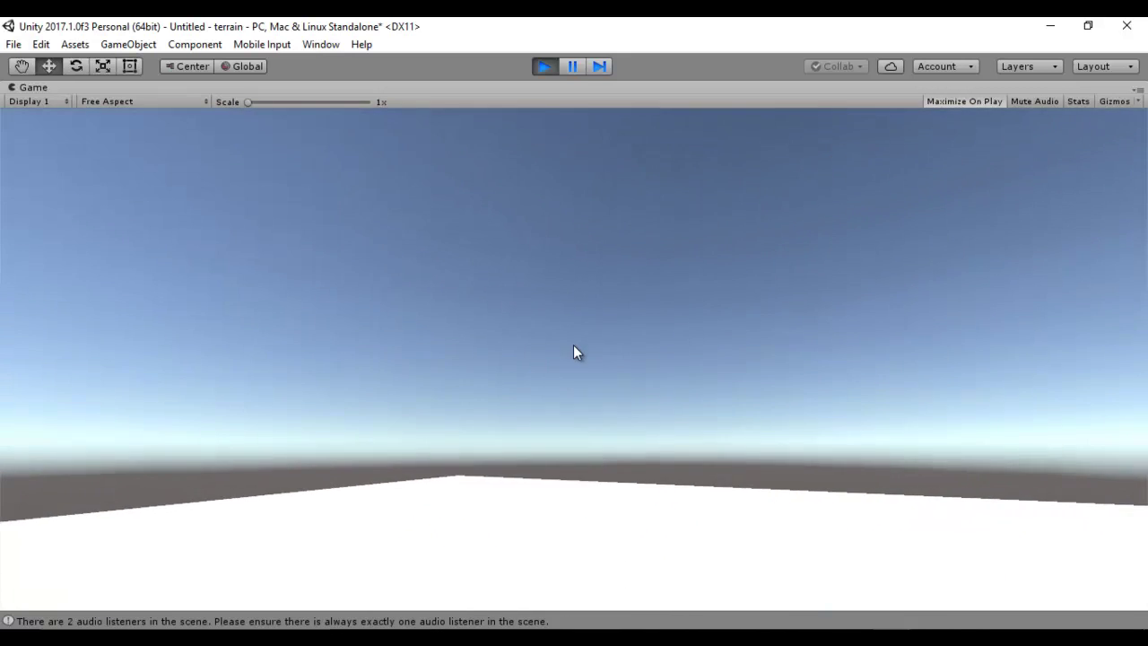
pyautogui.press('a')
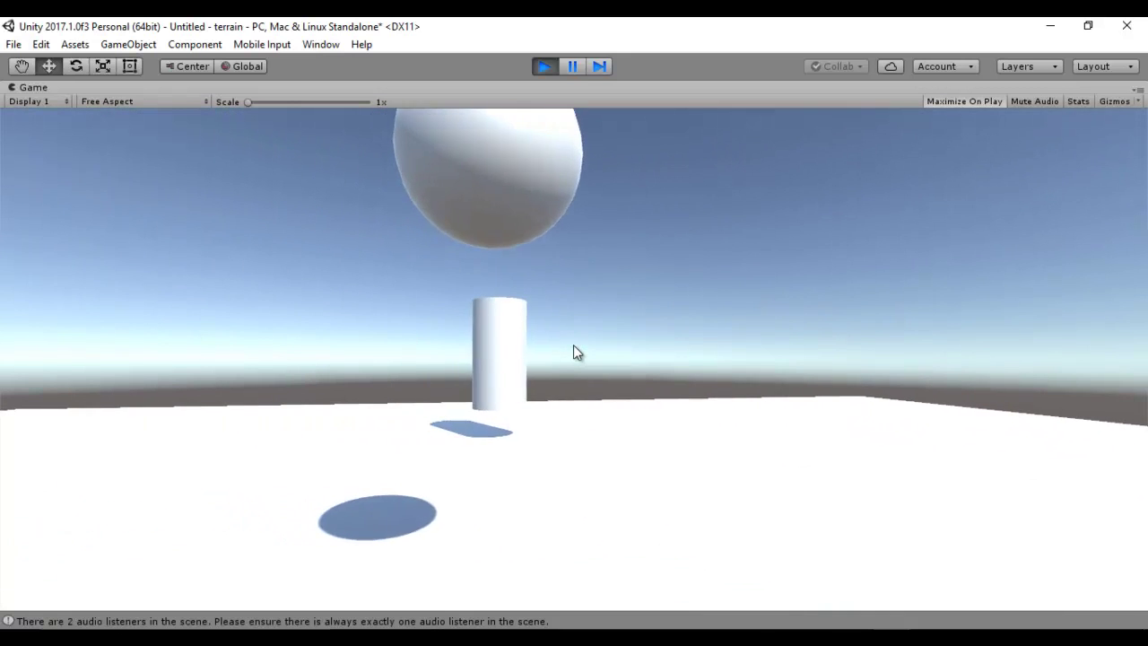
pyautogui.press('d')
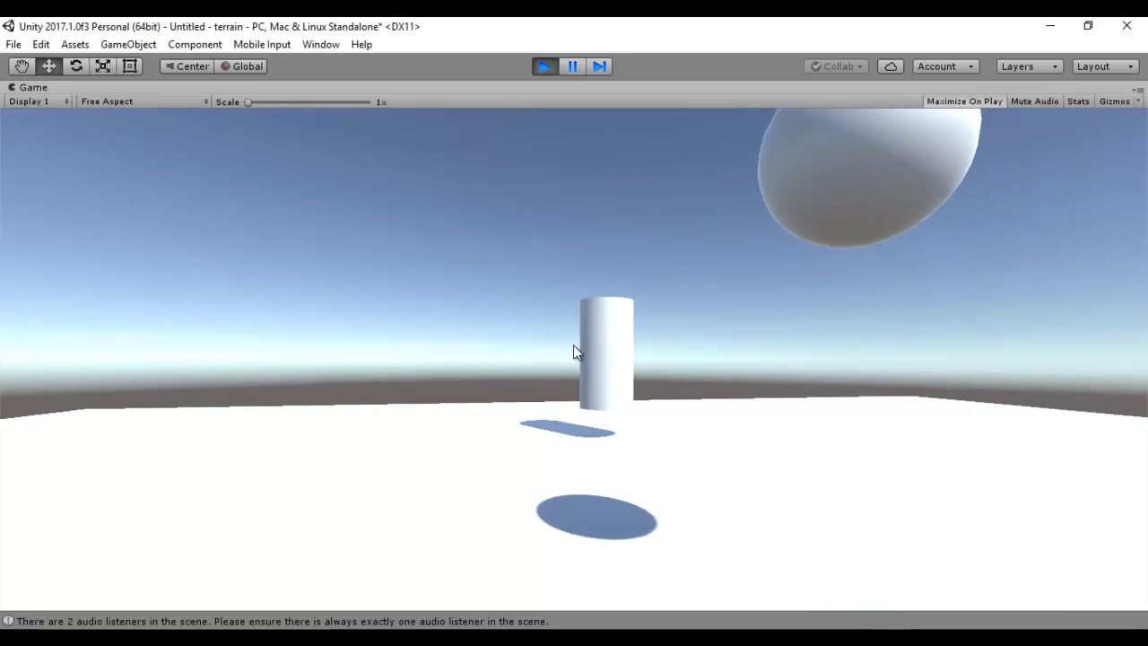
pyautogui.press('s')
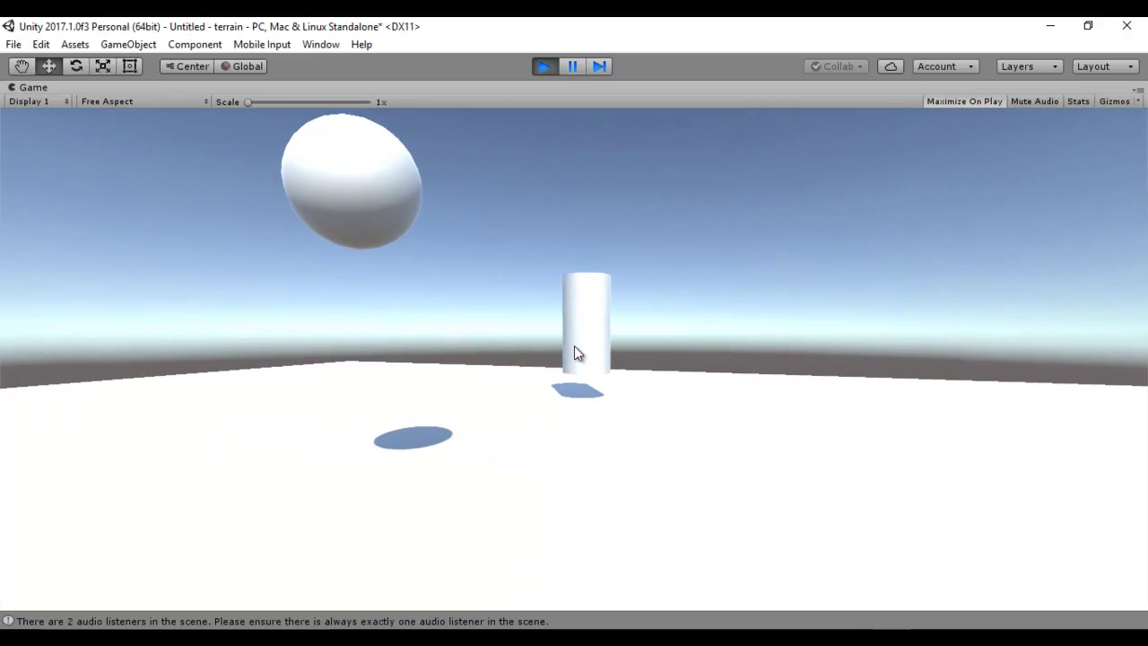
# Walk the controller forward across the upper platform, past the sphere and around the cylinder.
pyautogui.press('w')
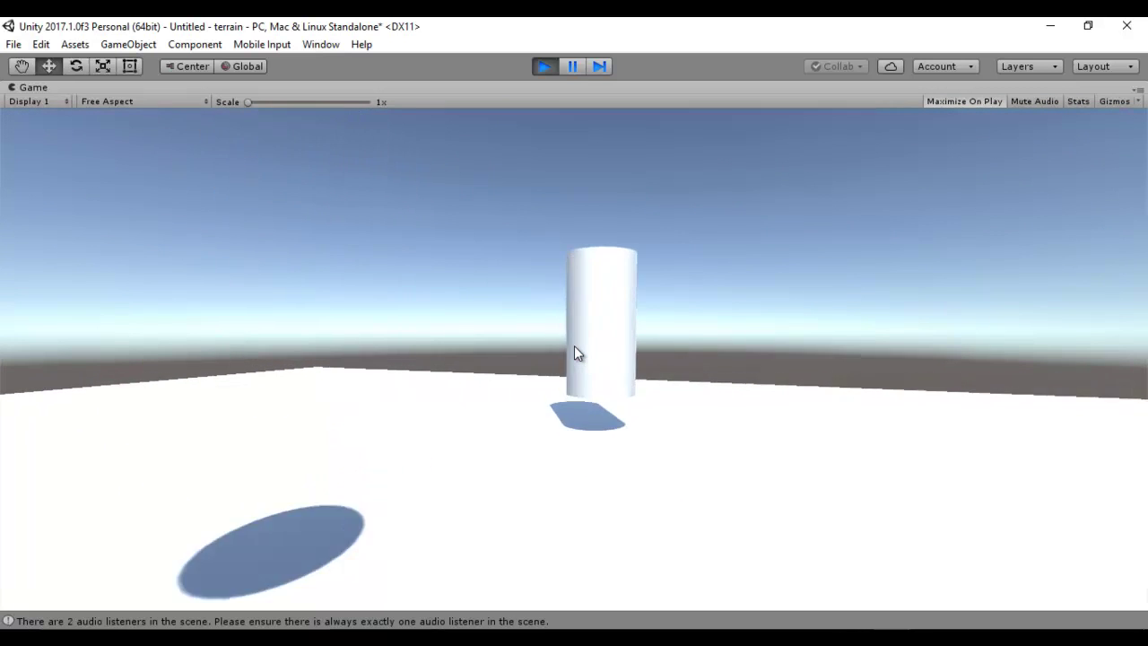
pyautogui.press('w')
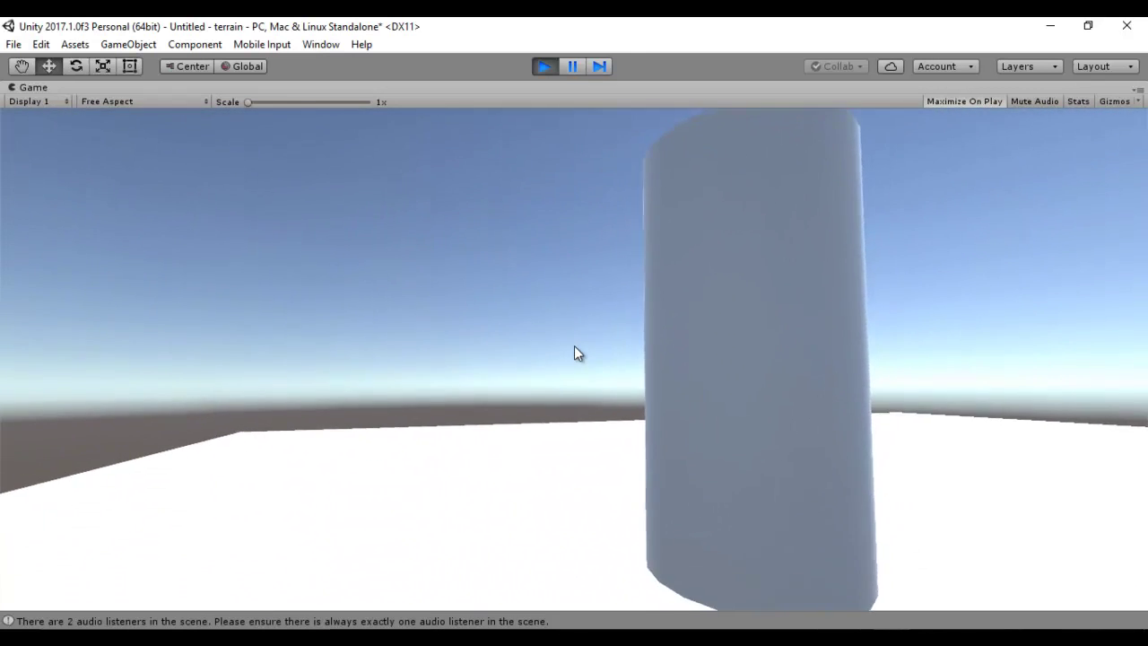
pyautogui.press('w')
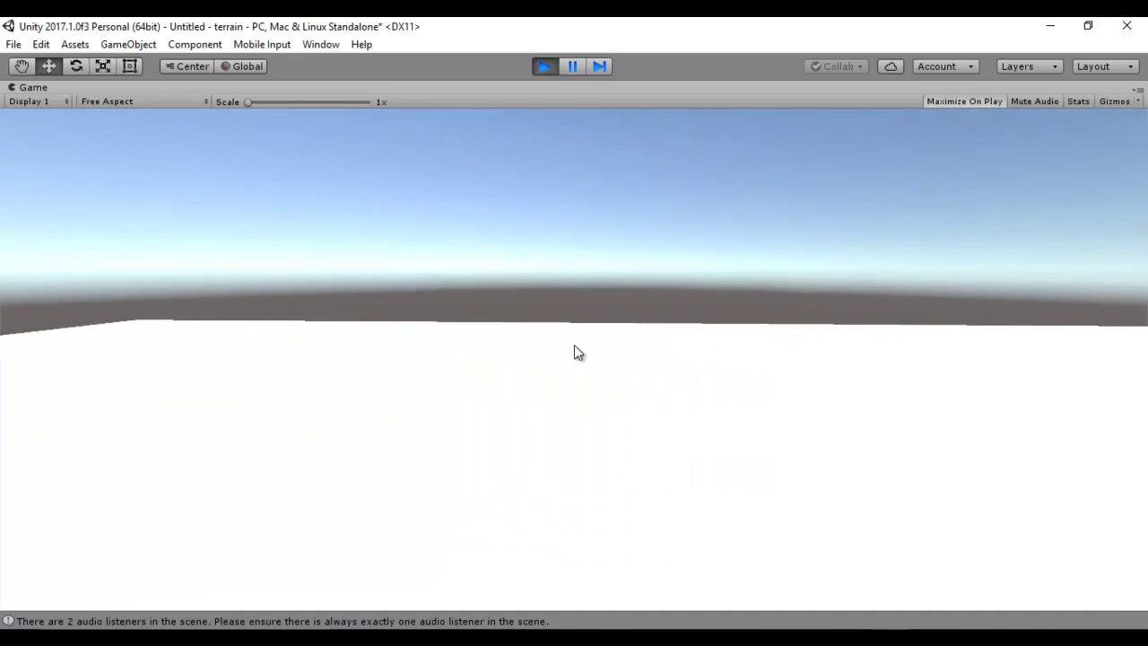
pyautogui.press('w')
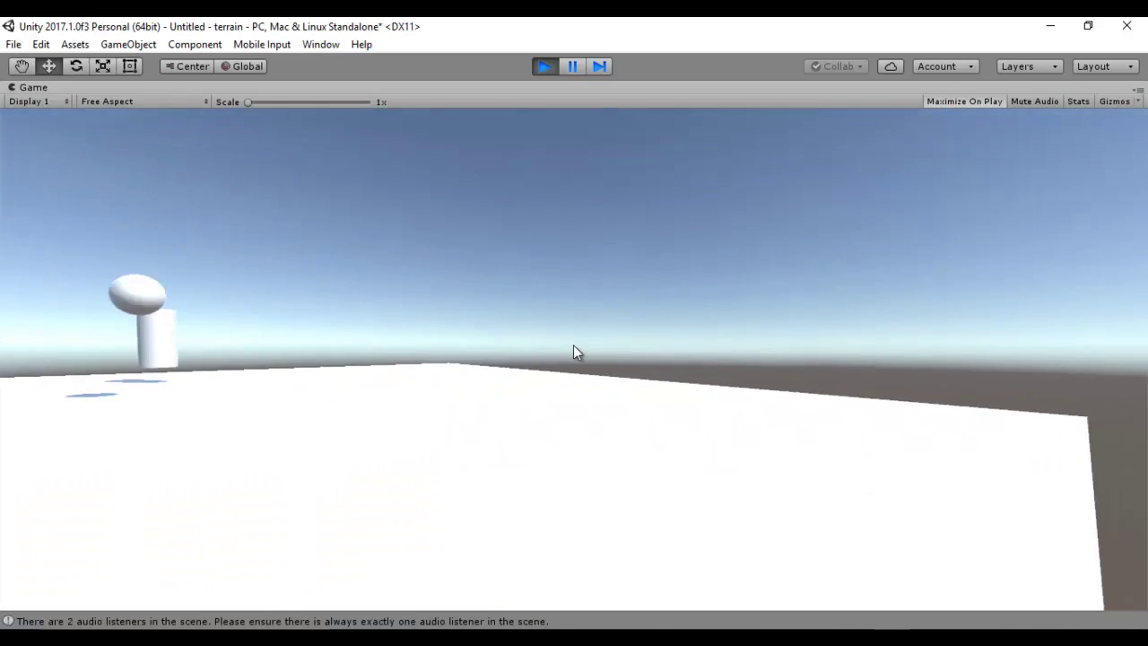
pyautogui.press('w')
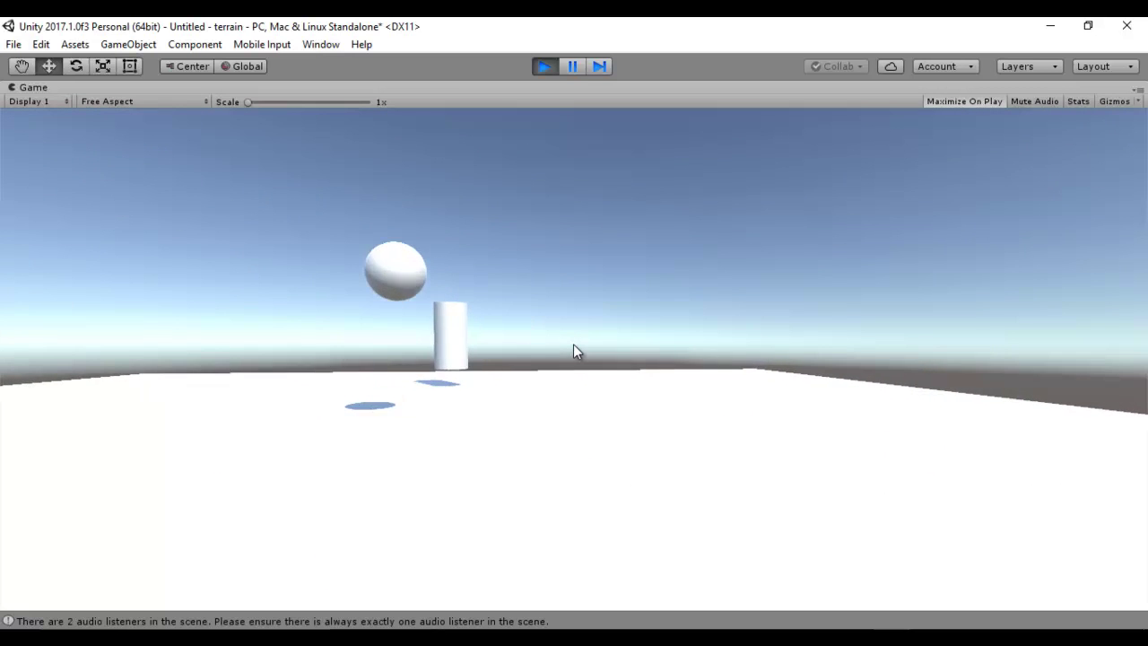
pyautogui.press('w')
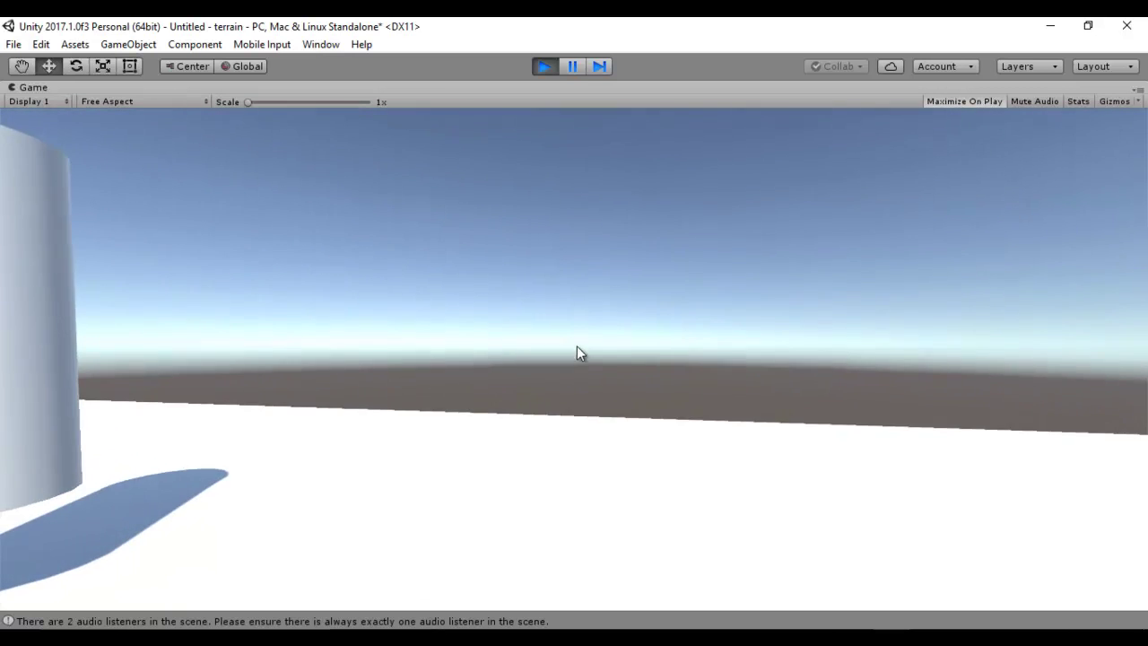
# Jump with the controller and walk it off the upper platform's edge towards the lower platform.
pyautogui.press('space')
pyautogui.press('w')
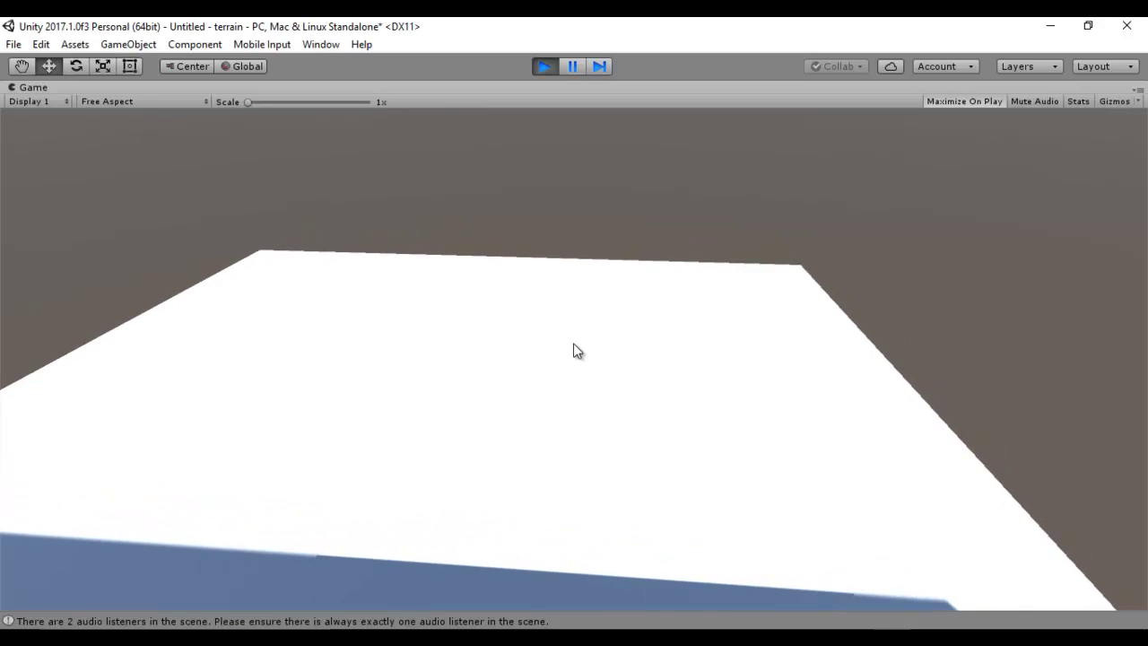
pyautogui.press('w')
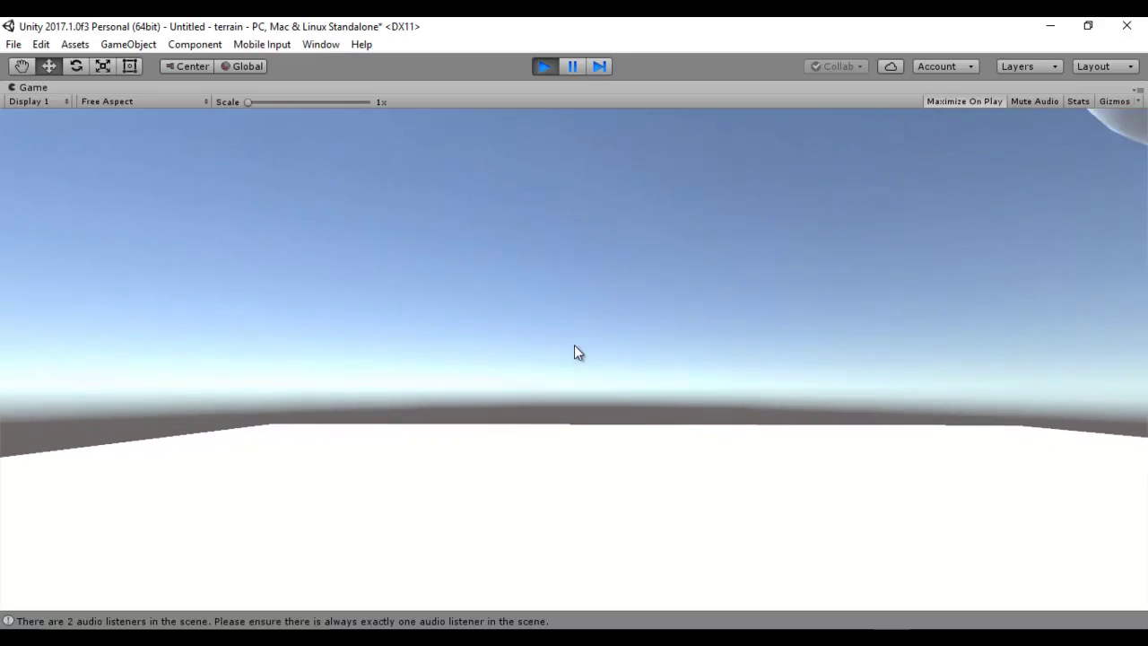
# Back the controller away across the lower platform to view the upper one from below, and exit play mode.
pyautogui.press('s')
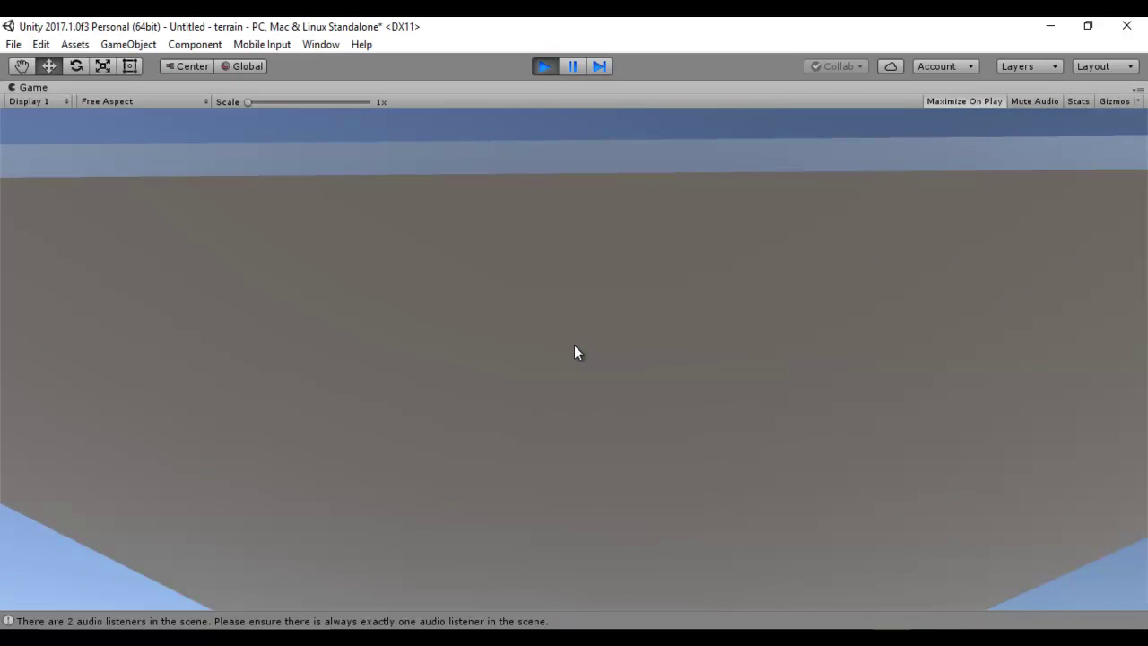
pyautogui.press('s')
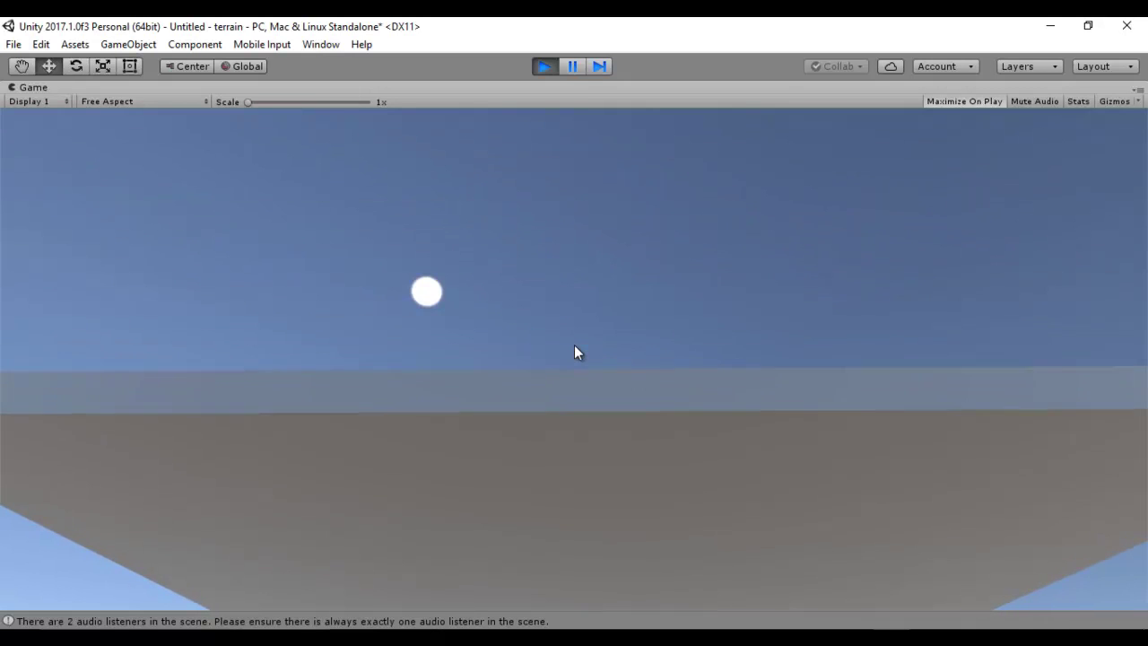
pyautogui.press('s')
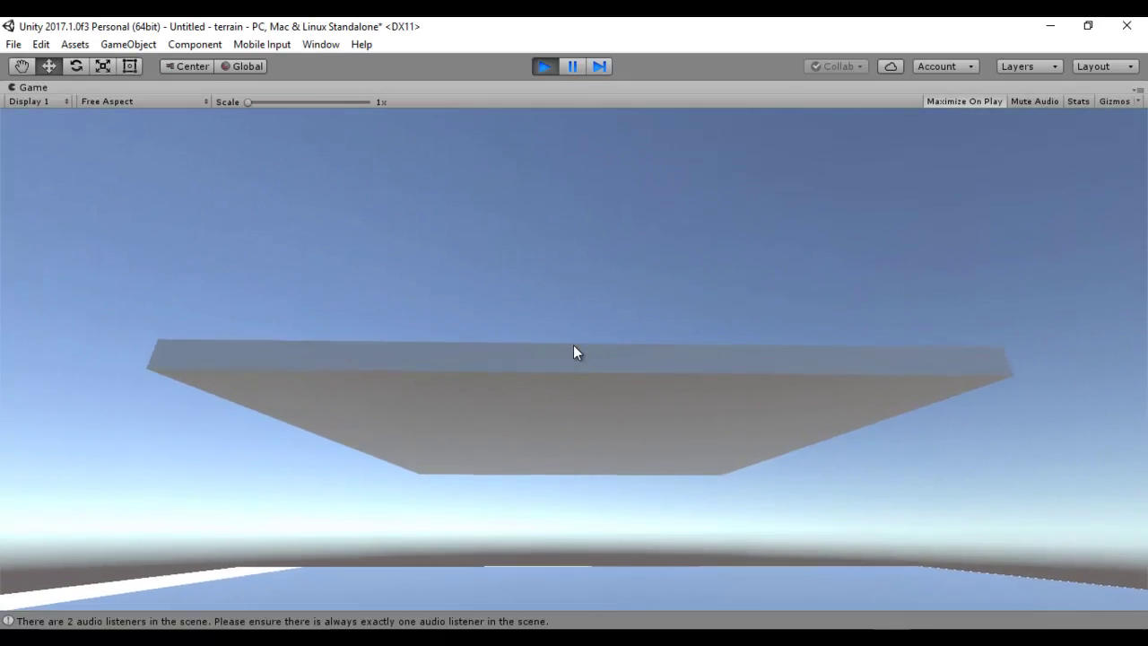
pyautogui.press('s')
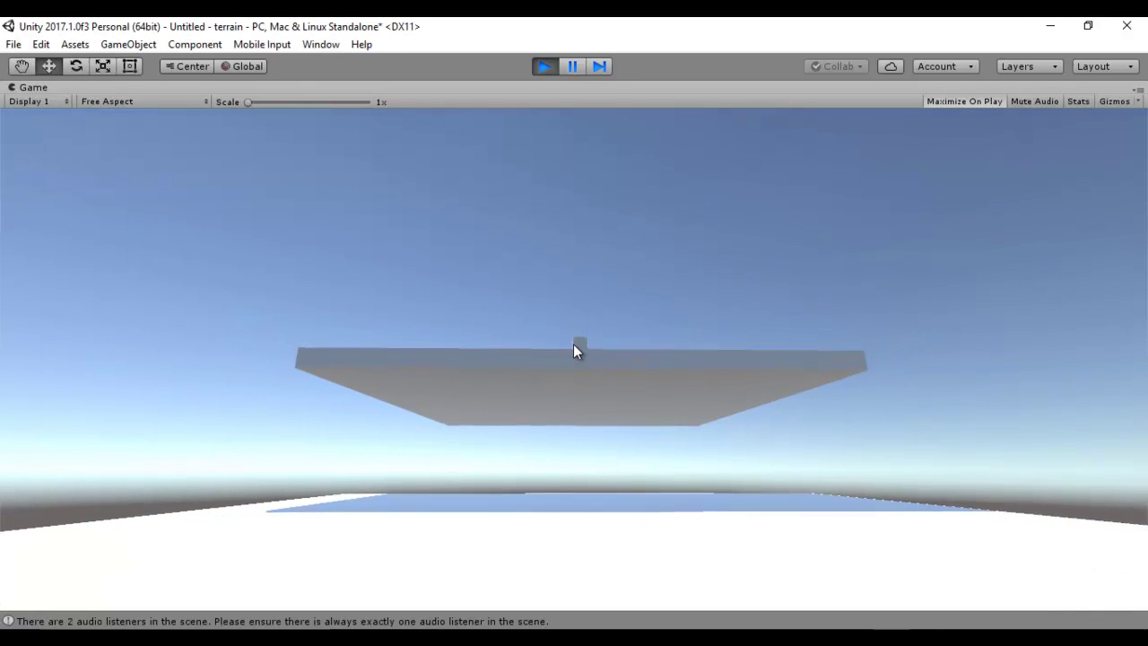
pyautogui.press('s')
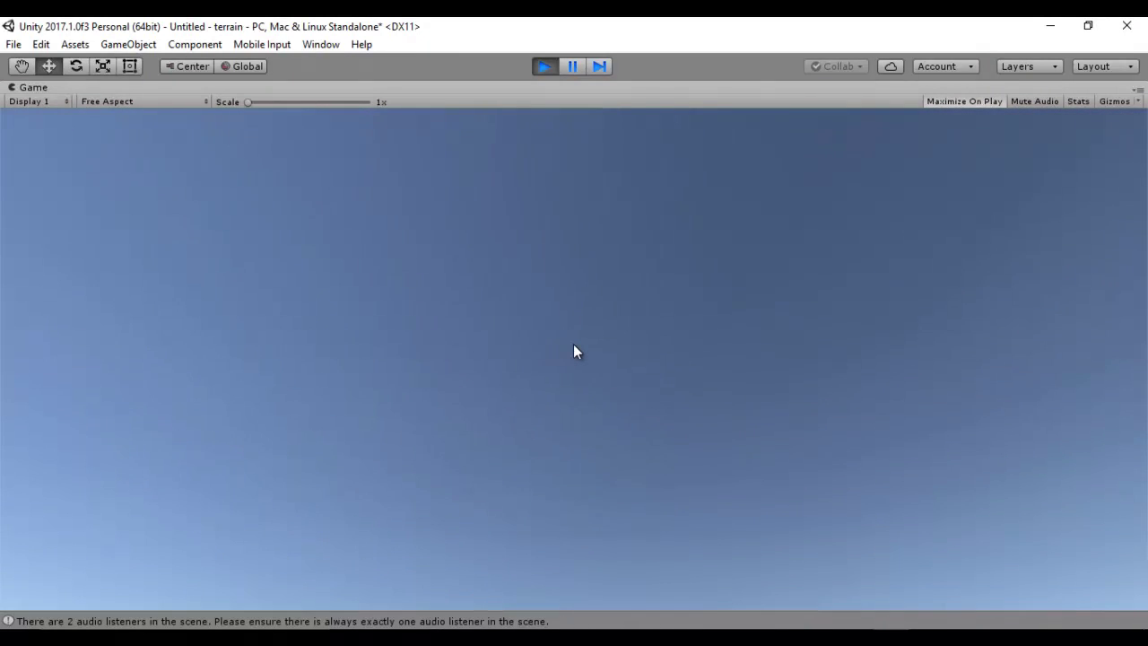
pyautogui.hotkey('ctrl', 'p')
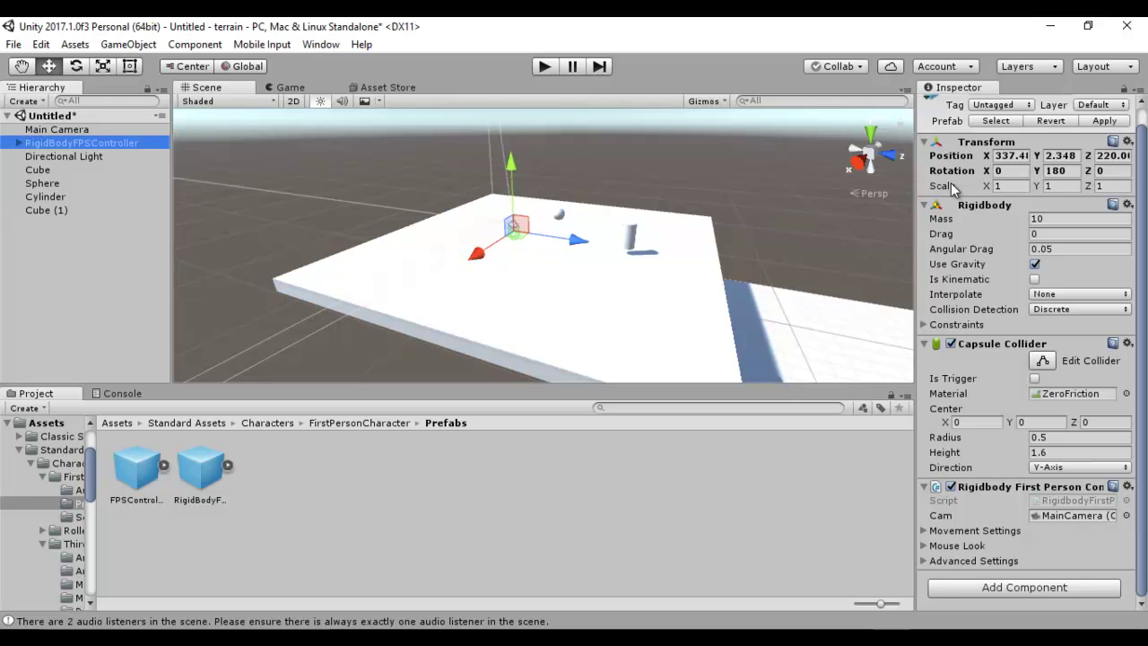
# Expand the RigidBodyFPSController's Movement Settings and start play mode in the Game view with Maximize On Play off.
pyautogui.click(928, 530)
pyautogui.scroll(-3, 959, 516)
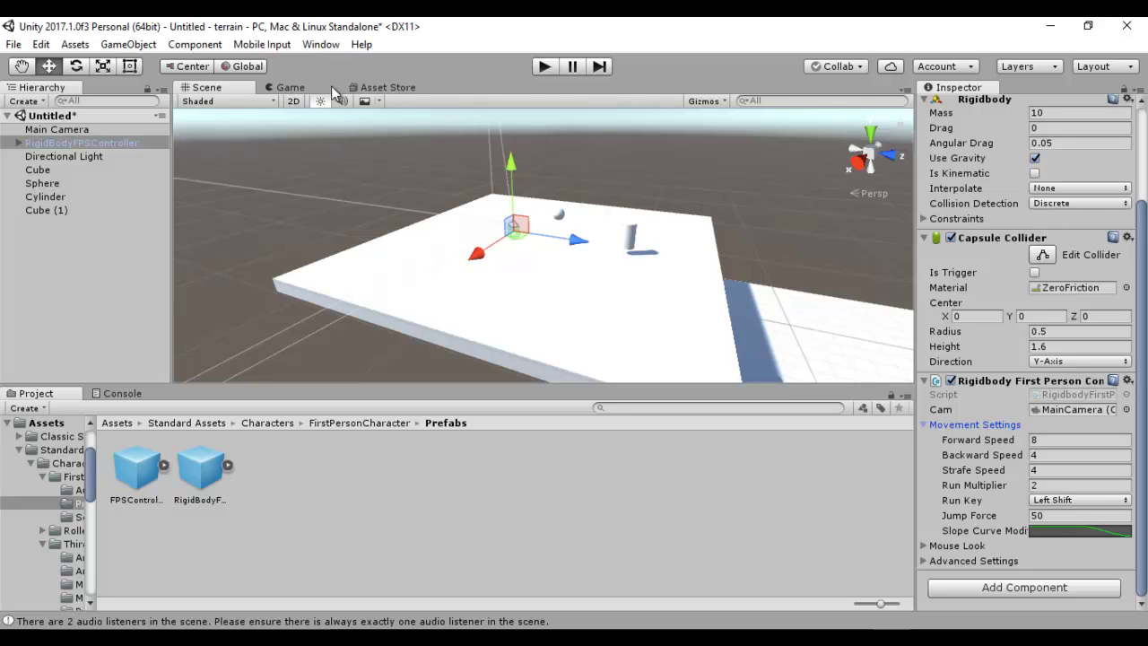
pyautogui.click(289, 87)
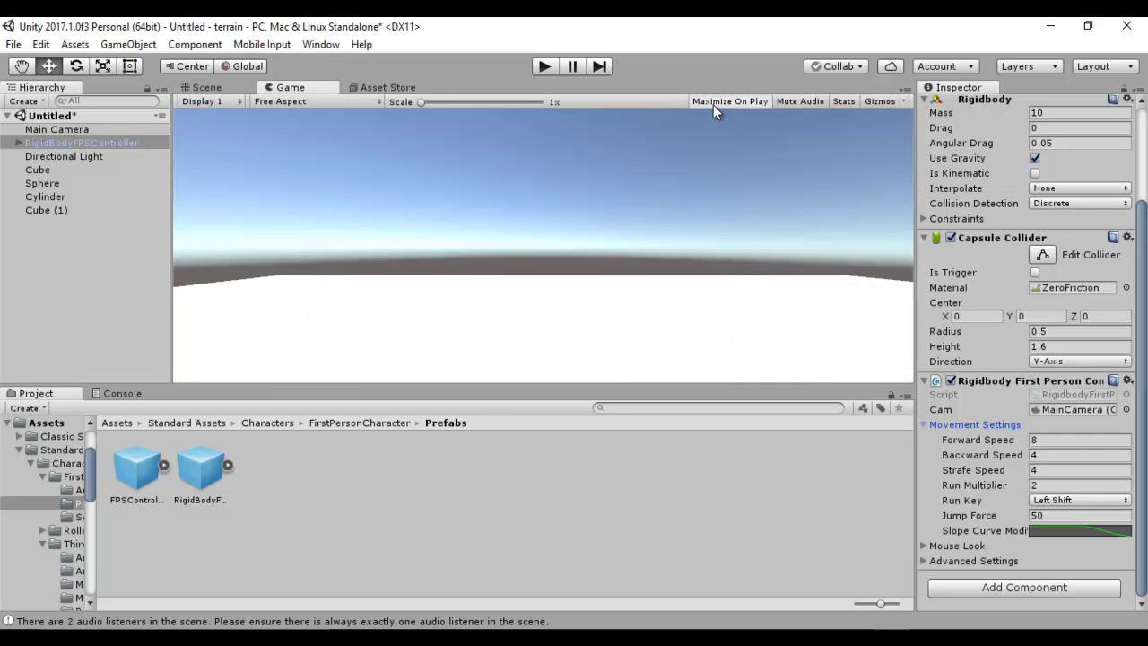
pyautogui.click(548, 71)
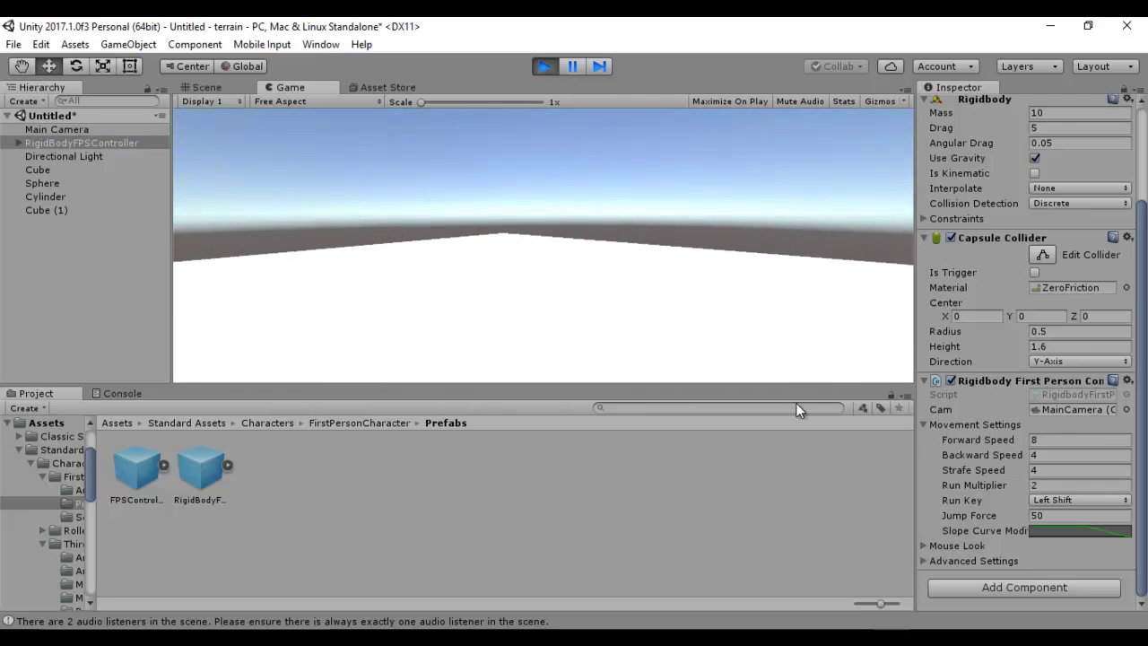
# Test the controller's jump several times on the upper platform with the Jump Force of 50.
pyautogui.press('space')
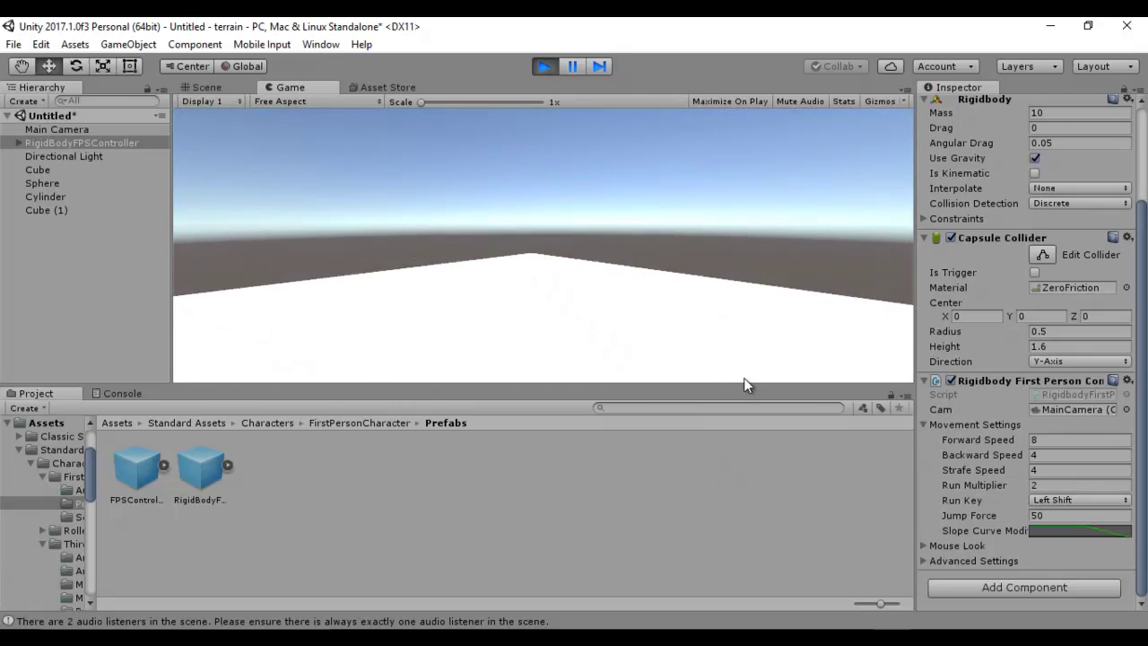
pyautogui.click(744, 377)
pyautogui.press('Escape')
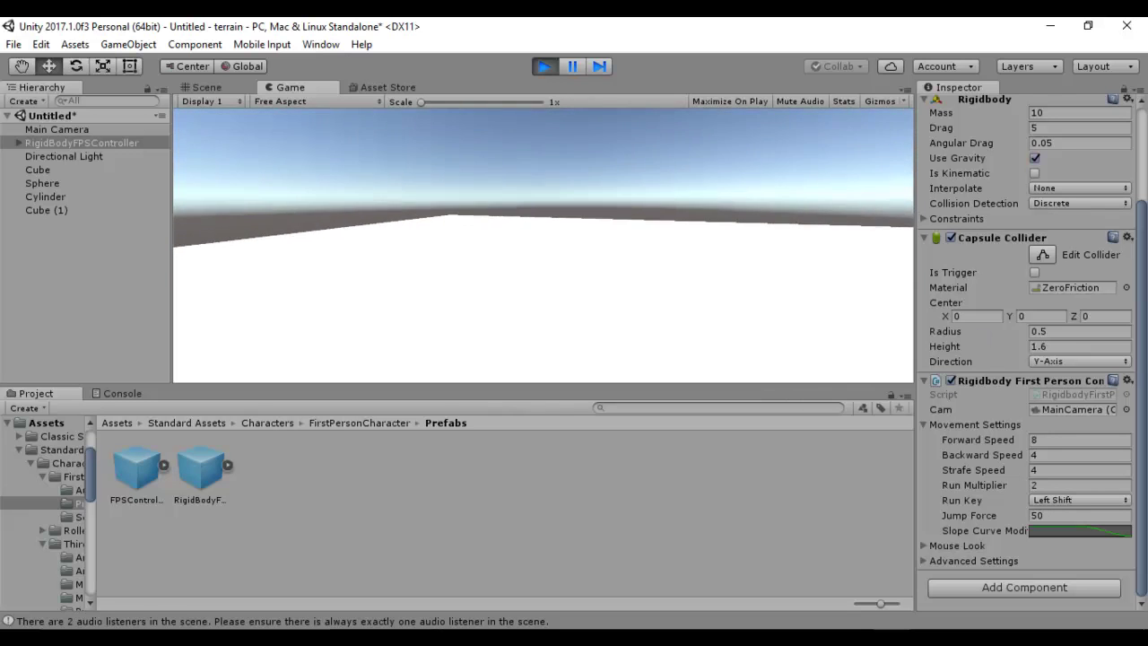
pyautogui.press('space')
pyautogui.press('space')
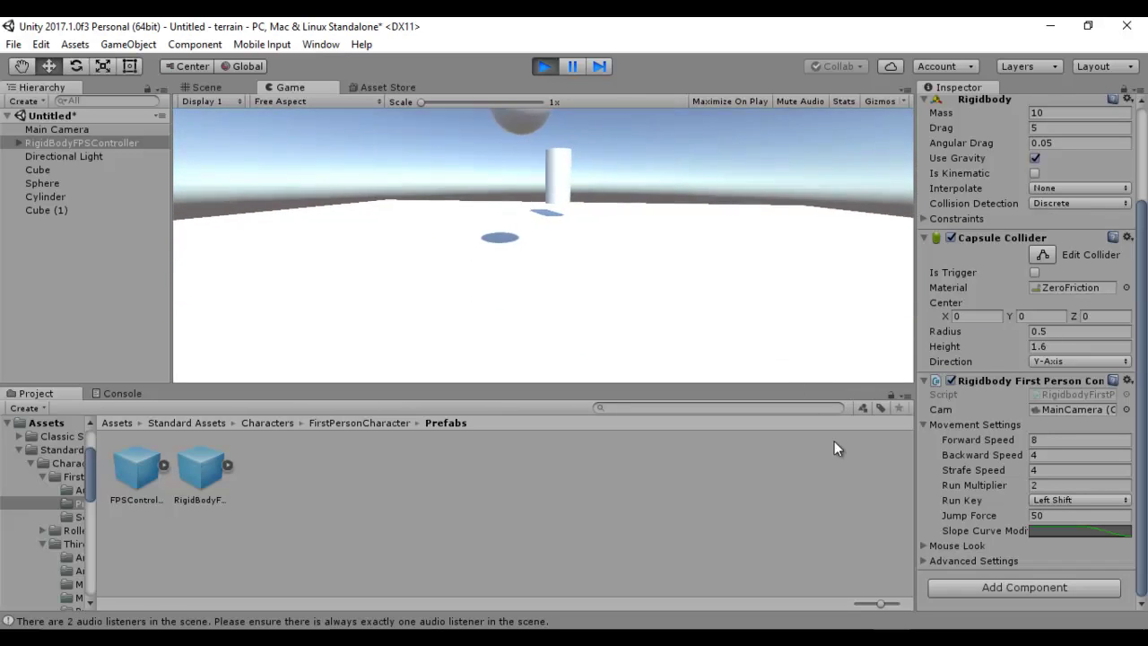
# Raise the controller's Jump Force to about 140.01 during play mode and test the higher jump.
pyautogui.moveTo(1026, 517); pyautogui.dragTo(229, 512)
pyautogui.moveTo(1128, 535); pyautogui.dragTo(1, 280)
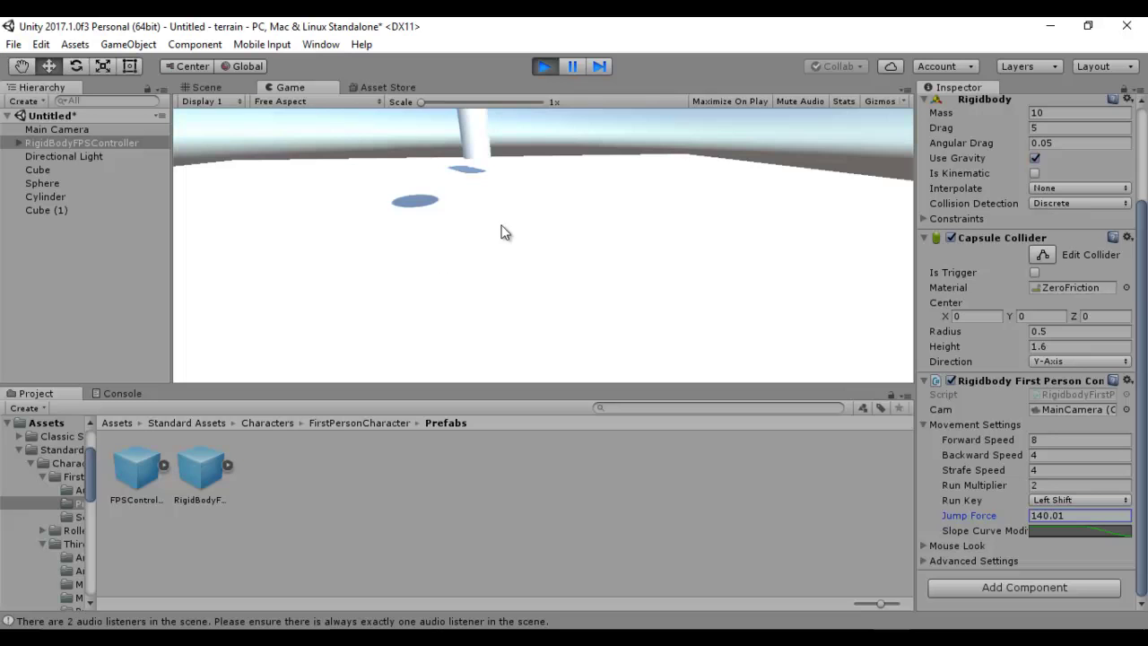
pyautogui.press('space')
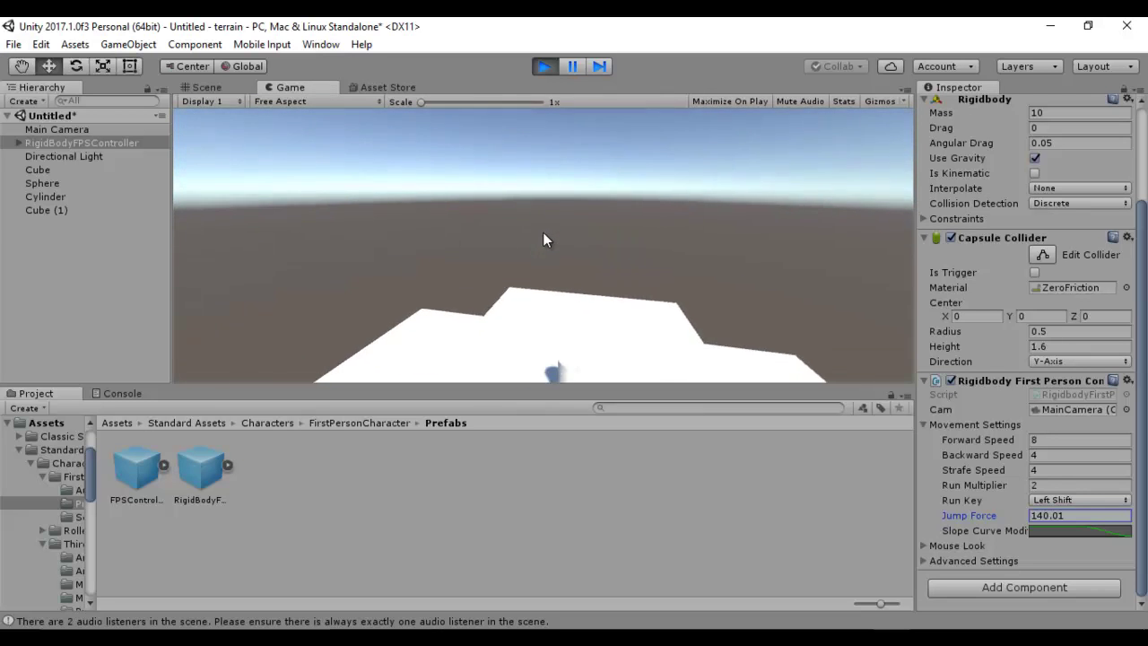
pyautogui.press('space')
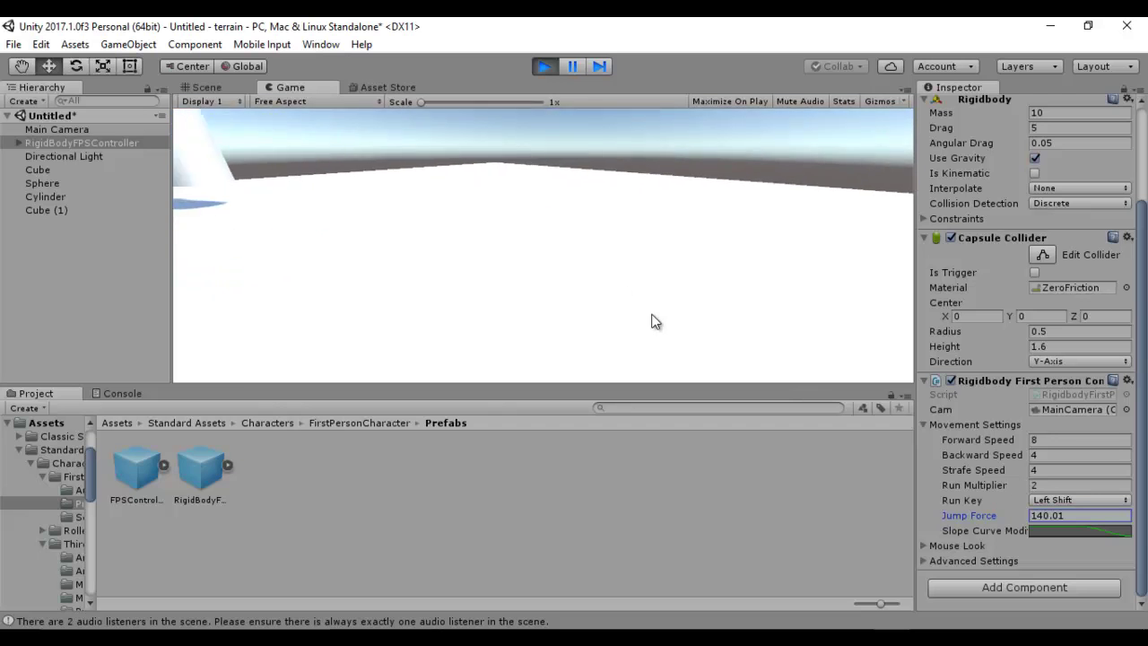
# Expand the controller's Mouse Look settings to examine them, and exit play mode.
pyautogui.click(930, 547)
pyautogui.scroll(-5, 1017, 439)
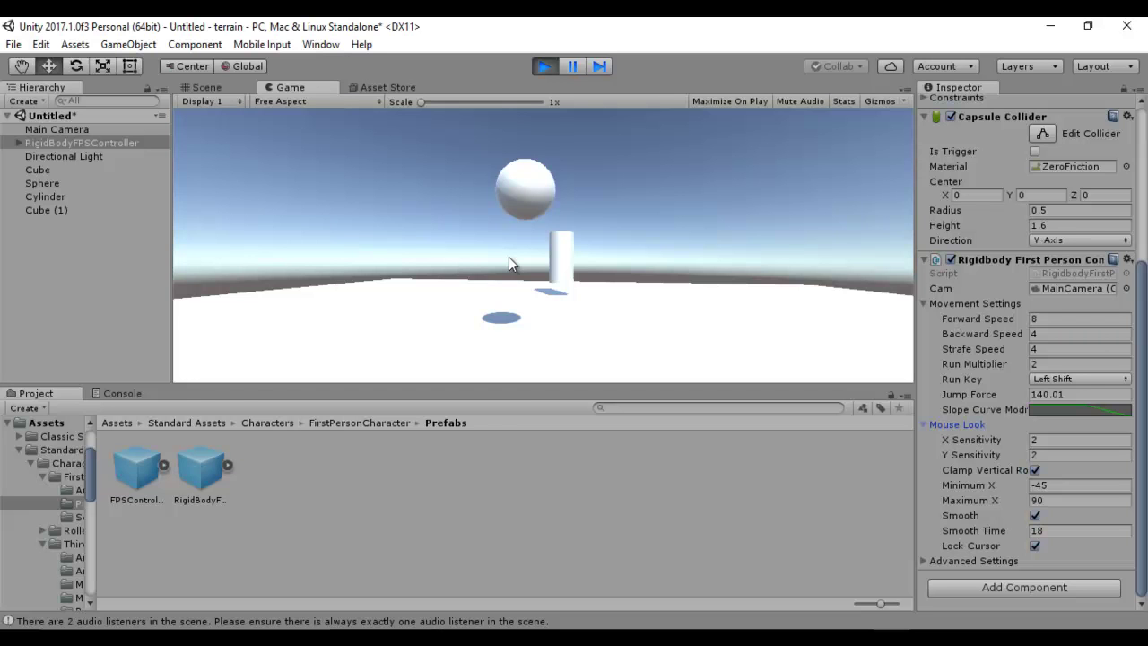
pyautogui.click(545, 66)
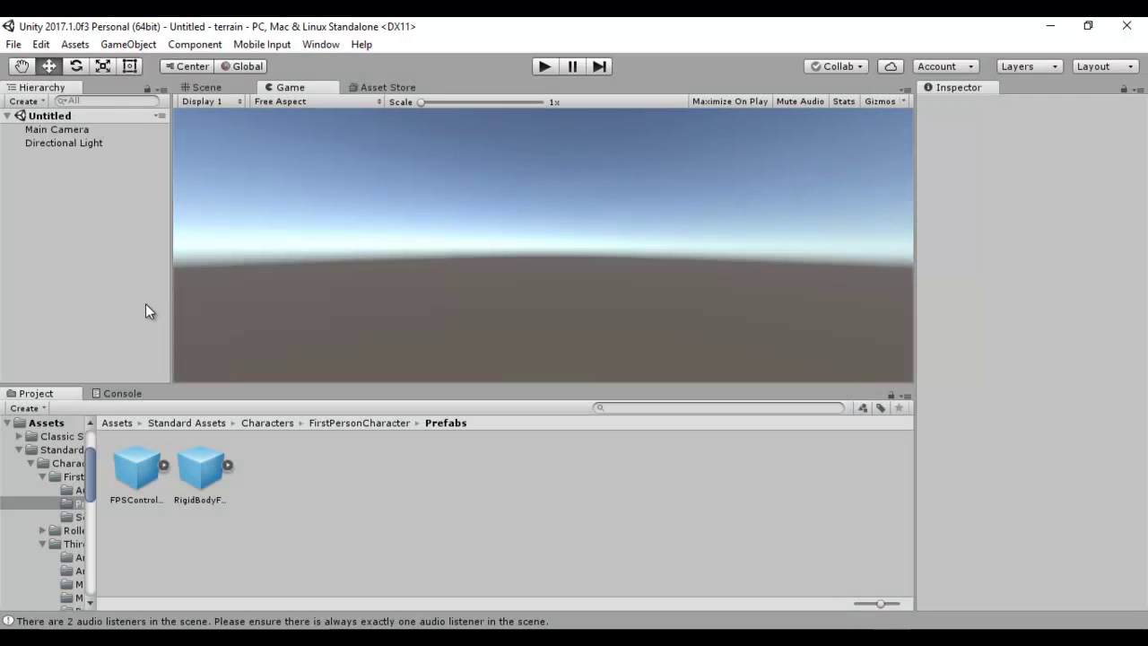
# Add a Terrain object to the new empty scene and show it zoomed out in the Scene view.
pyautogui.click(129, 44)
pyautogui.moveTo(232, 162)
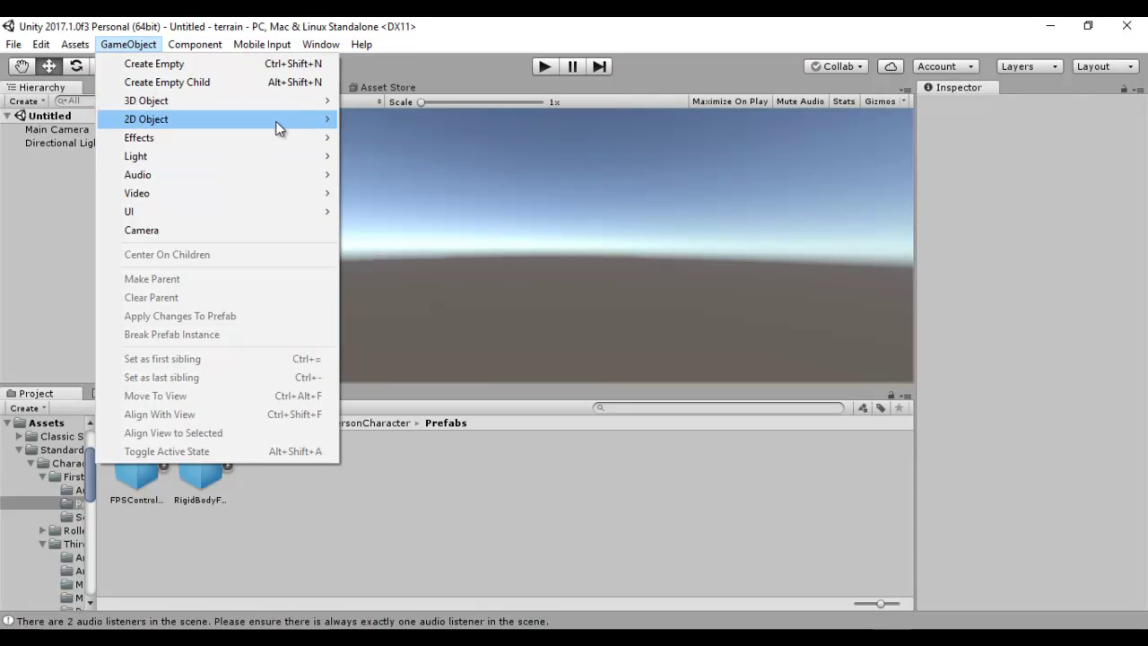
pyautogui.moveTo(293, 105)
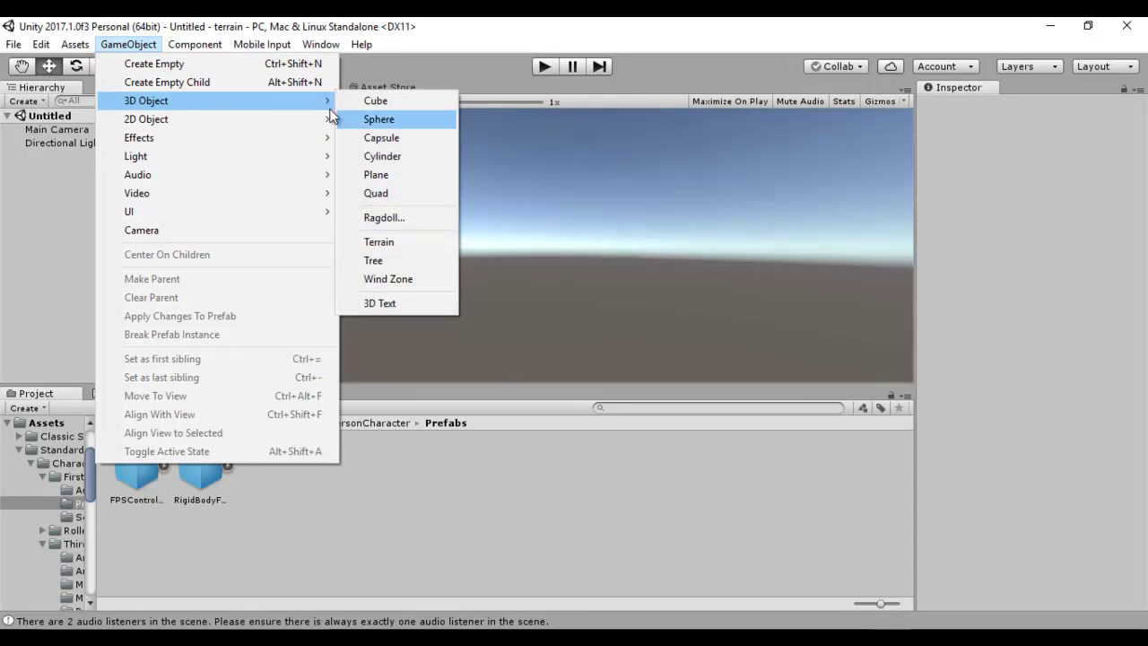
pyautogui.click(426, 252)
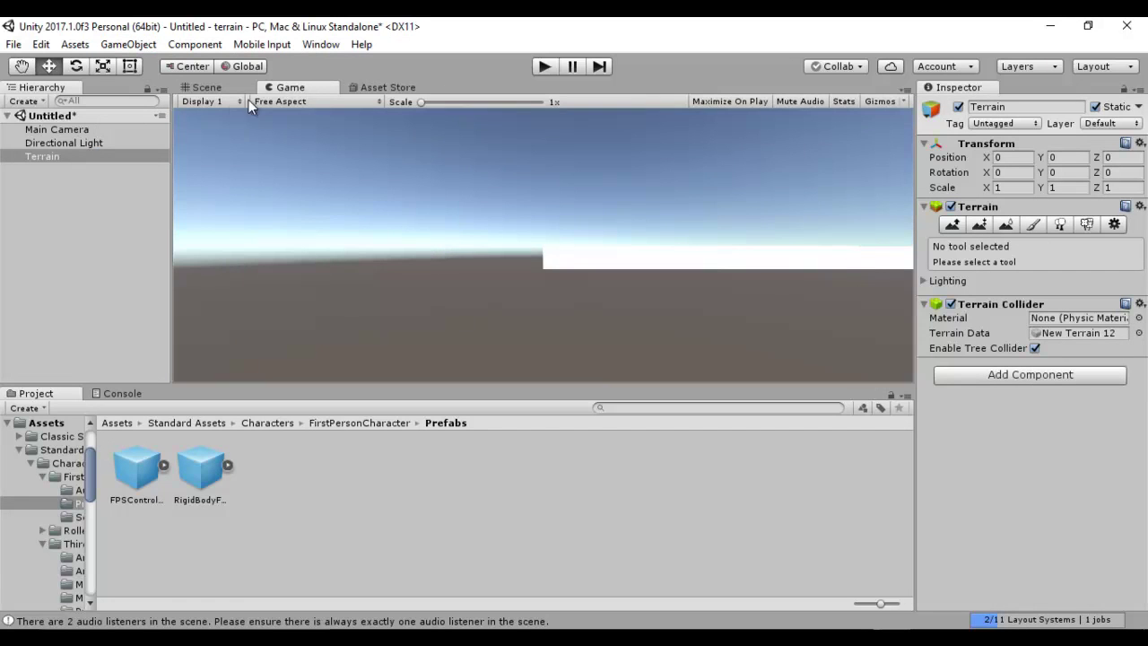
pyautogui.click(206, 87)
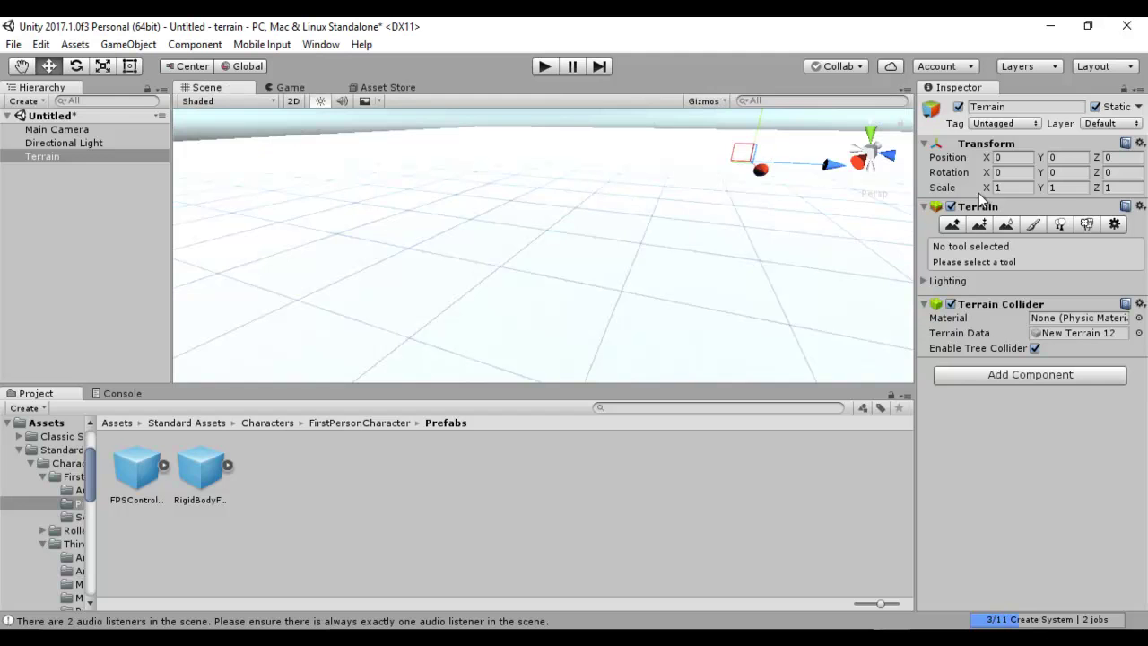
pyautogui.scroll(-8, 513, 296)
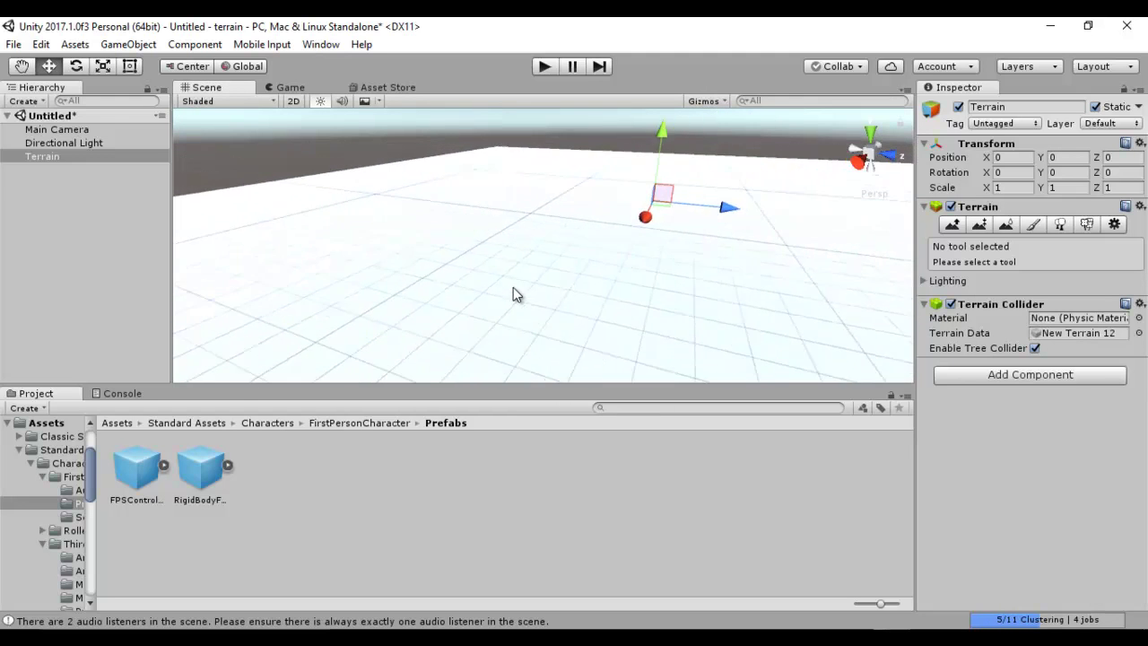
# Raise several hills and a long ridge on the terrain with the Raise / Lower Terrain tool, brush size 54 and opacity 50.
pyautogui.scroll(-2, 516, 312)
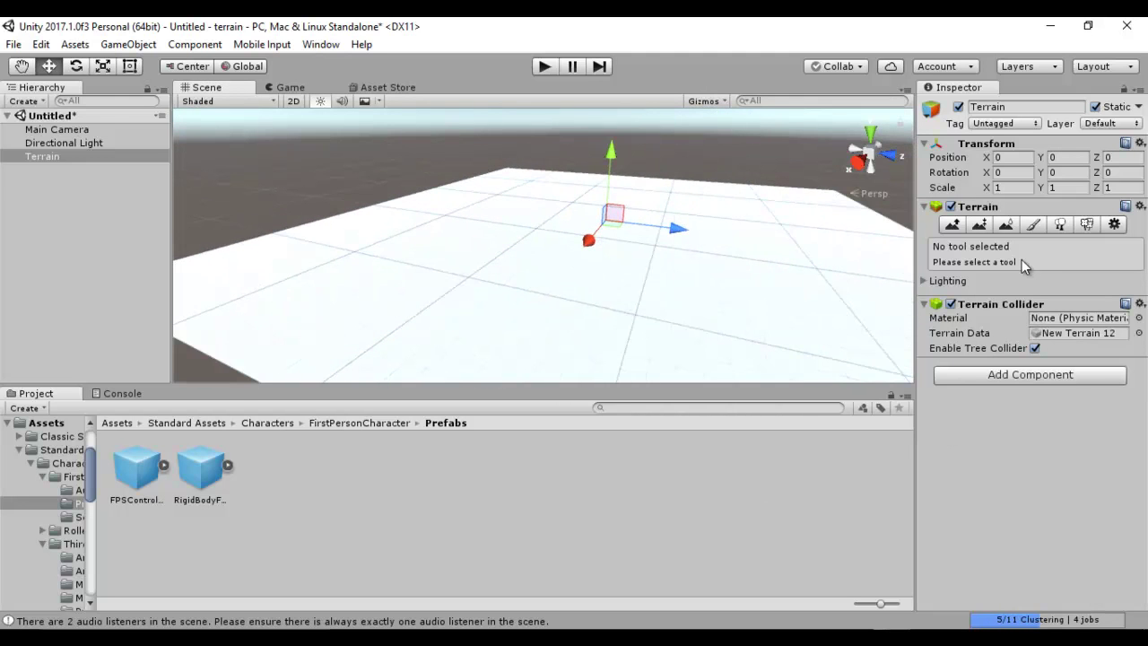
pyautogui.click(952, 225)
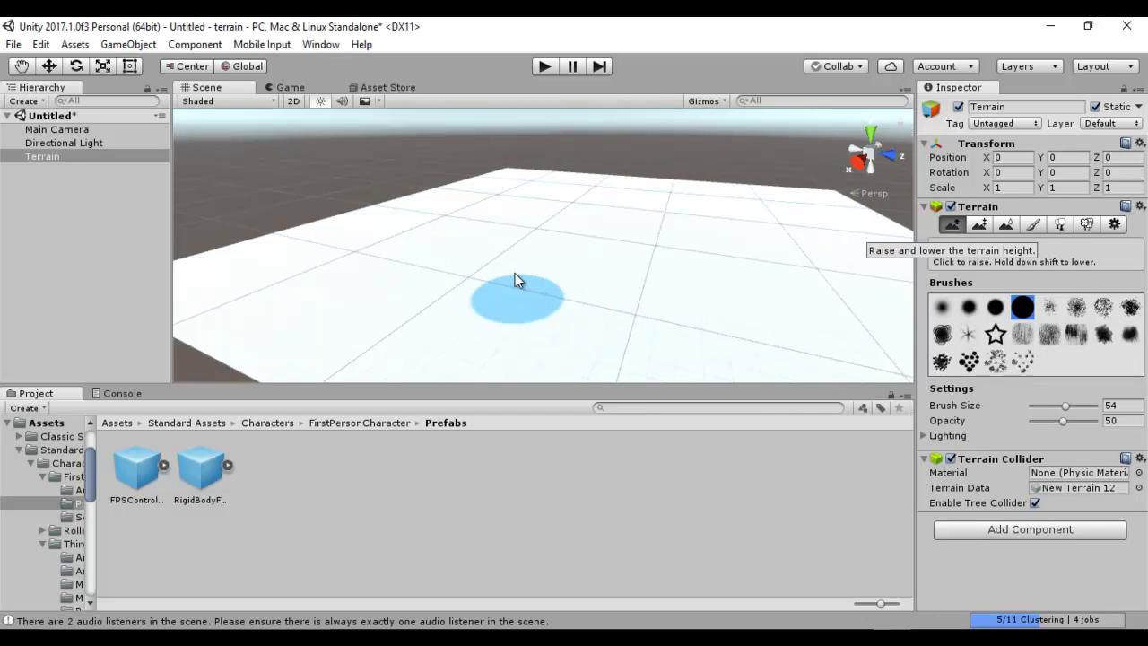
pyautogui.moveTo(429, 289)
pyautogui.mouseDown()
pyautogui.moveTo(753, 219)
pyautogui.moveTo(815, 225)
pyautogui.moveTo(788, 323)
pyautogui.moveTo(613, 371)
pyautogui.mouseUp()
pyautogui.click(539, 229)
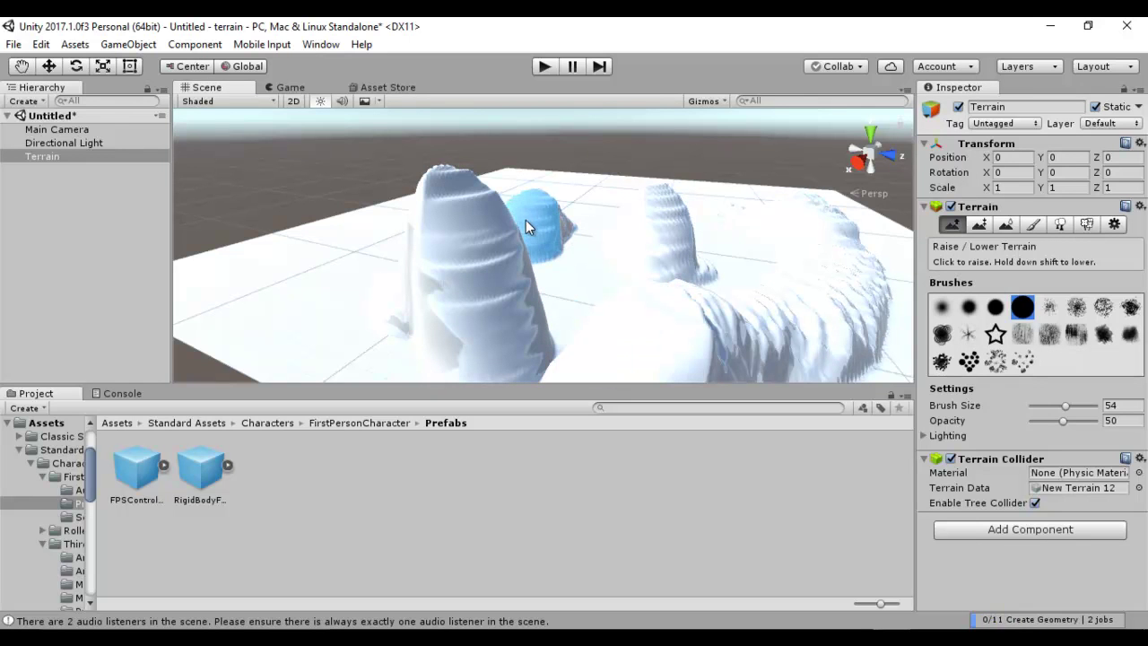
# Add the Conifer_Desktop prefab as a tree type for the terrain's Place Trees tool.
pyautogui.click(1060, 225)
pyautogui.click(1066, 332)
pyautogui.click(1060, 335)
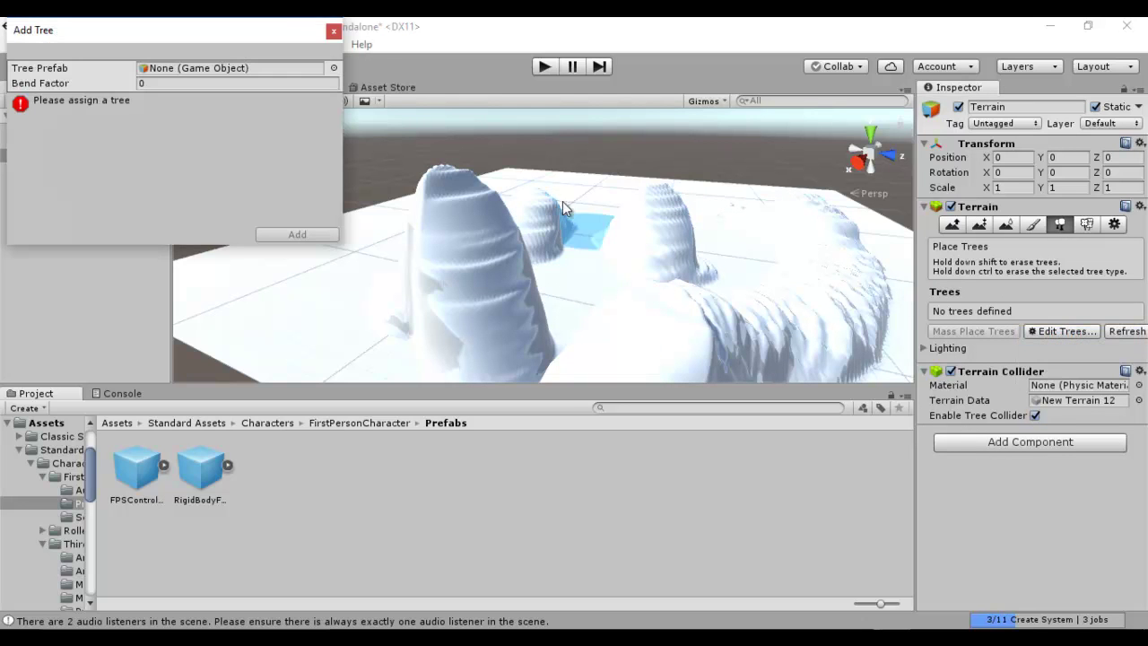
pyautogui.click(334, 69)
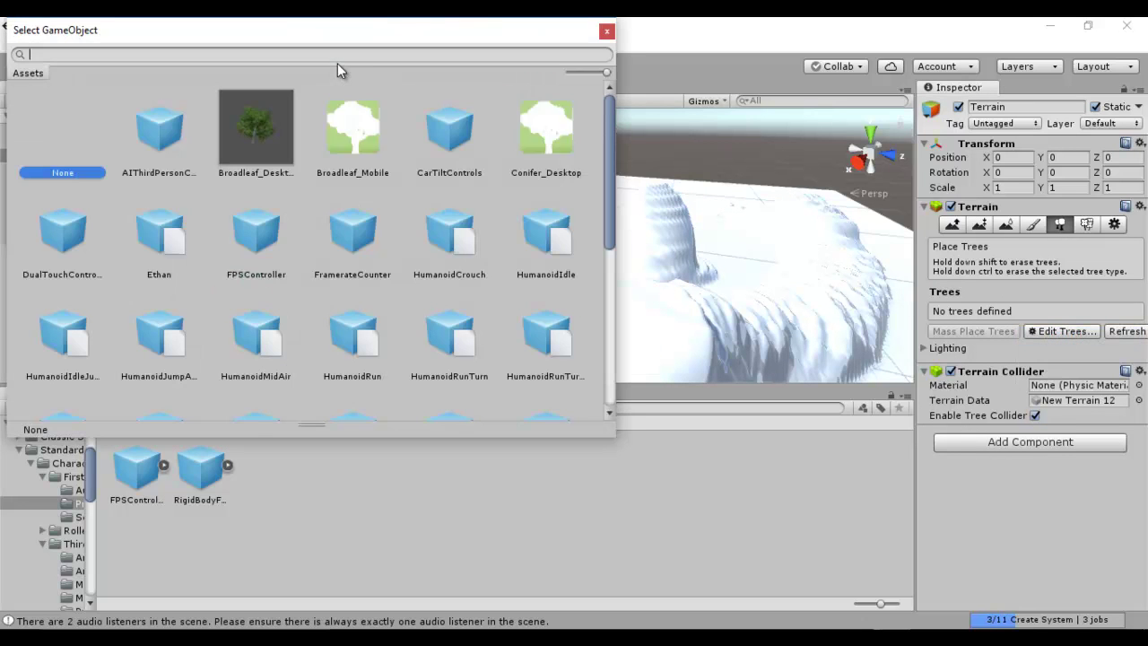
pyautogui.click(377, 151)
pyautogui.doubleClick(541, 134)
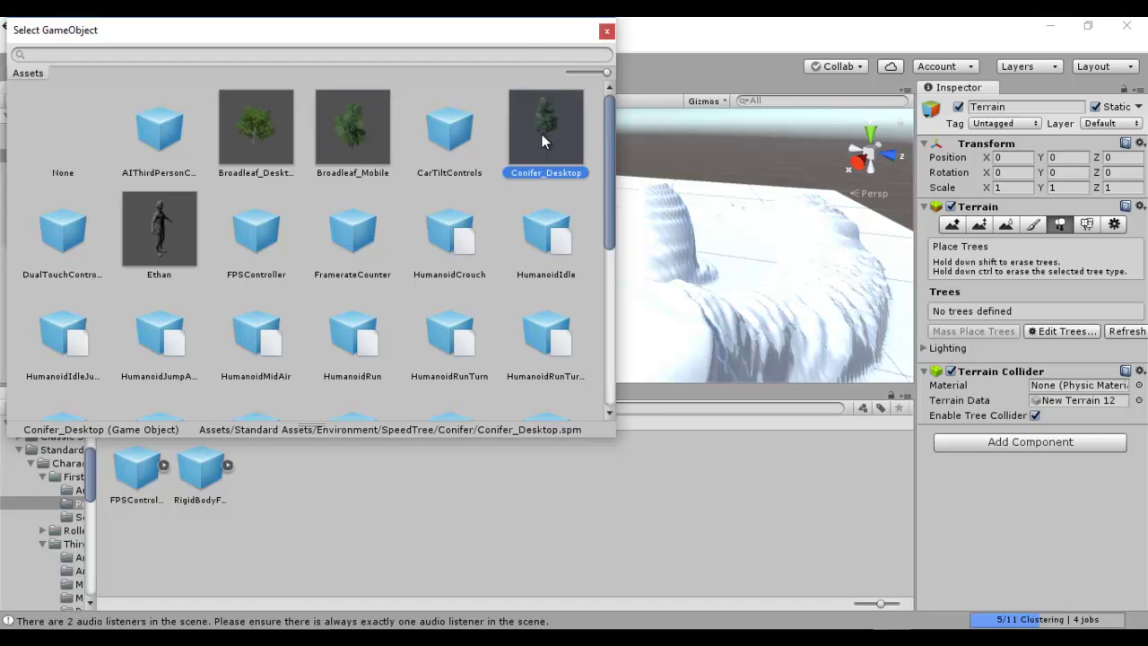
pyautogui.click(278, 233)
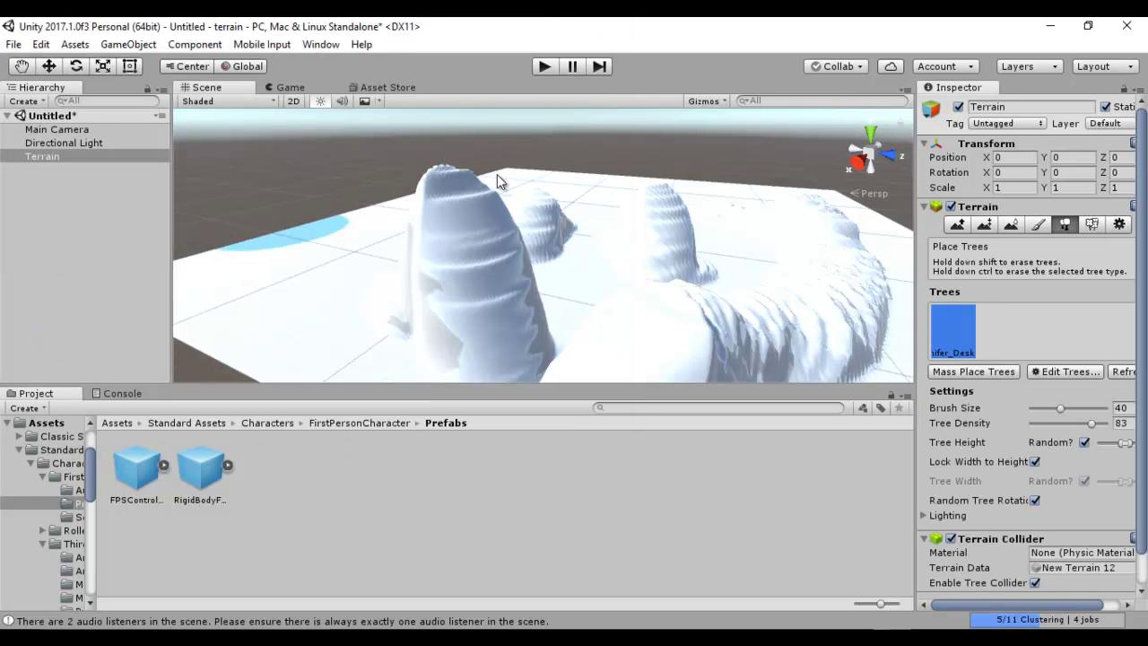
# Paint groups of conifers between the hills and beside the far hill, with brush size 40 and tree density 83.
pyautogui.click(592, 238)
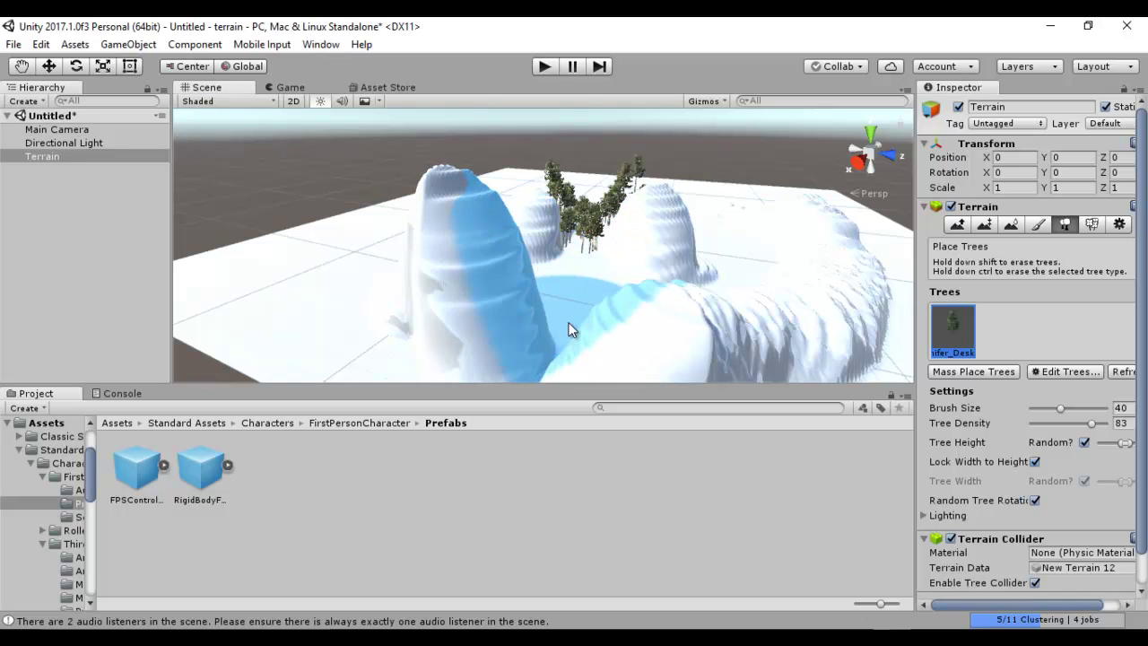
pyautogui.click(568, 328)
pyautogui.click(765, 251)
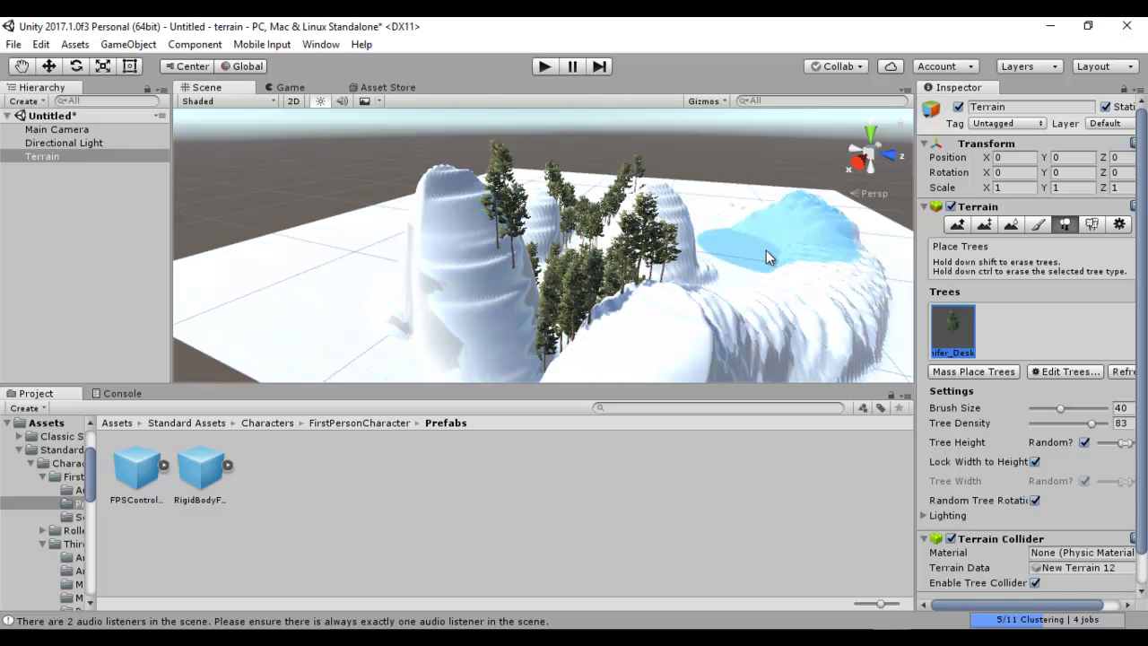
pyautogui.click(766, 251)
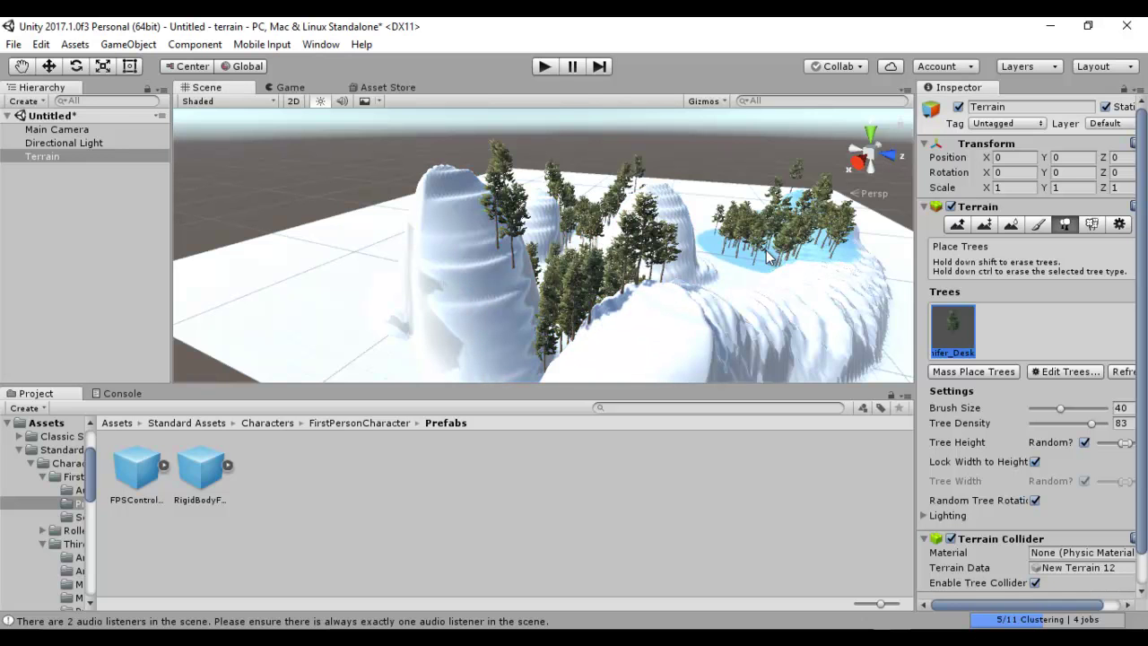
# Flatten the foreground ridge into a plateau at a height of about 32.41 with Paint Height, and open the Paint Details tool.
pyautogui.click(1007, 224)
pyautogui.moveTo(675, 348)
pyautogui.mouseDown()
pyautogui.moveTo(769, 327)
pyautogui.moveTo(769, 346)
pyautogui.moveTo(736, 340)
pyautogui.moveTo(877, 270)
pyautogui.moveTo(752, 358)
pyautogui.moveTo(718, 325)
pyautogui.moveTo(571, 348)
pyautogui.mouseUp()
pyautogui.click(979, 224)
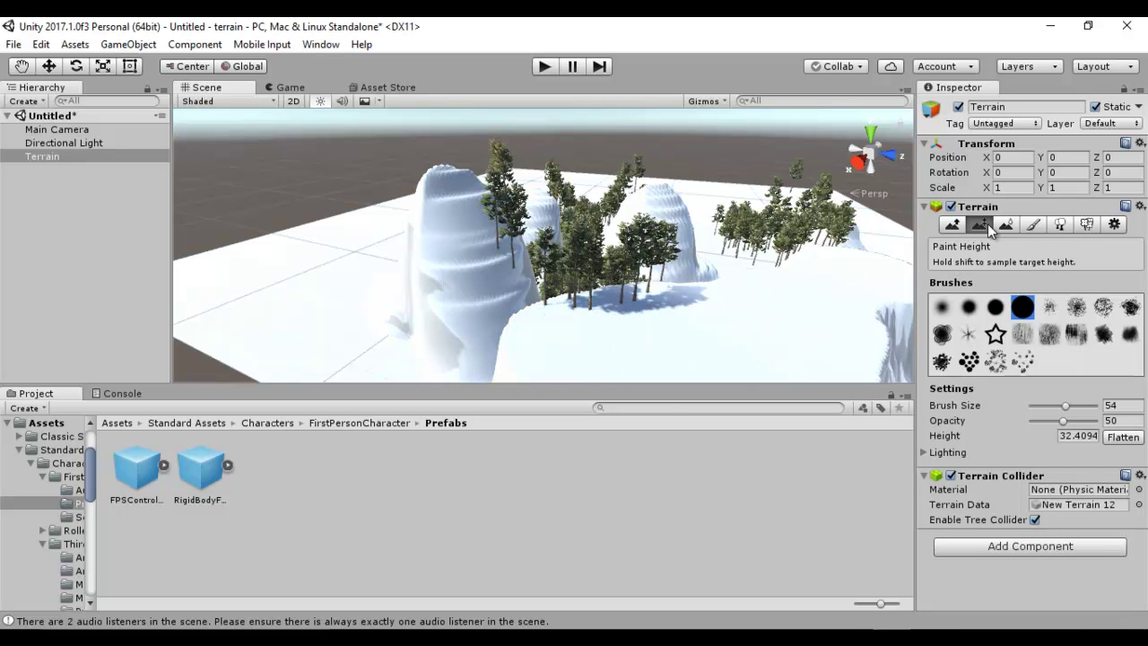
pyautogui.click(1087, 224)
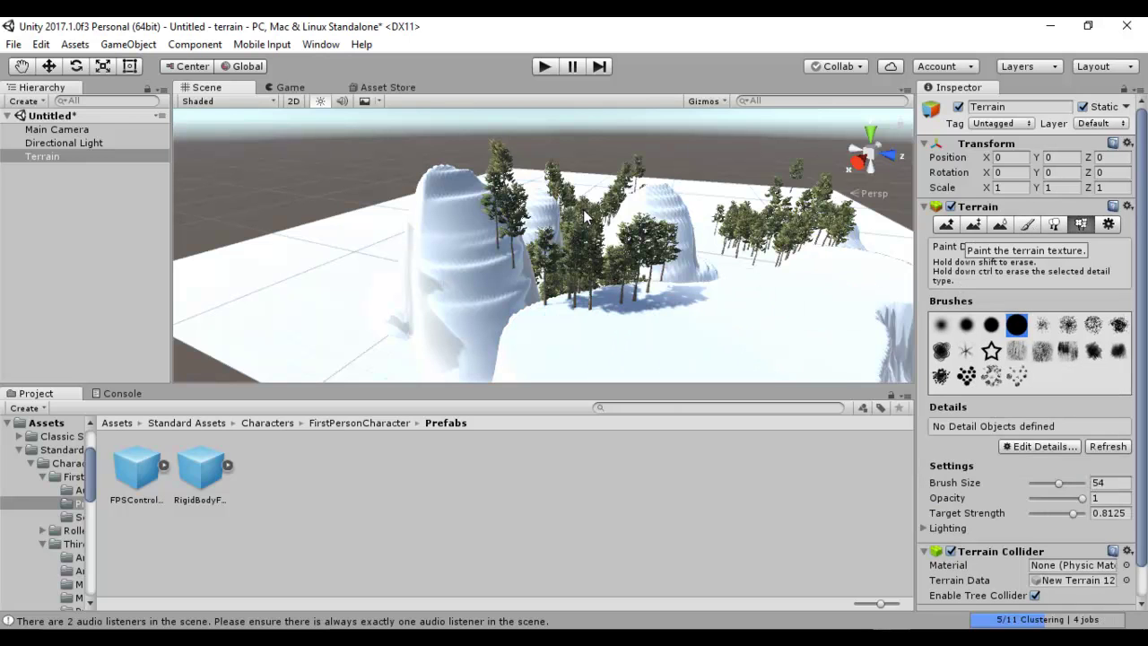
# Place the RigidBodyFPSController prefab on the flattened plateau and raise it above the ground to a Y position of about 33.33.
pyautogui.click(136, 478)
pyautogui.click(206, 474)
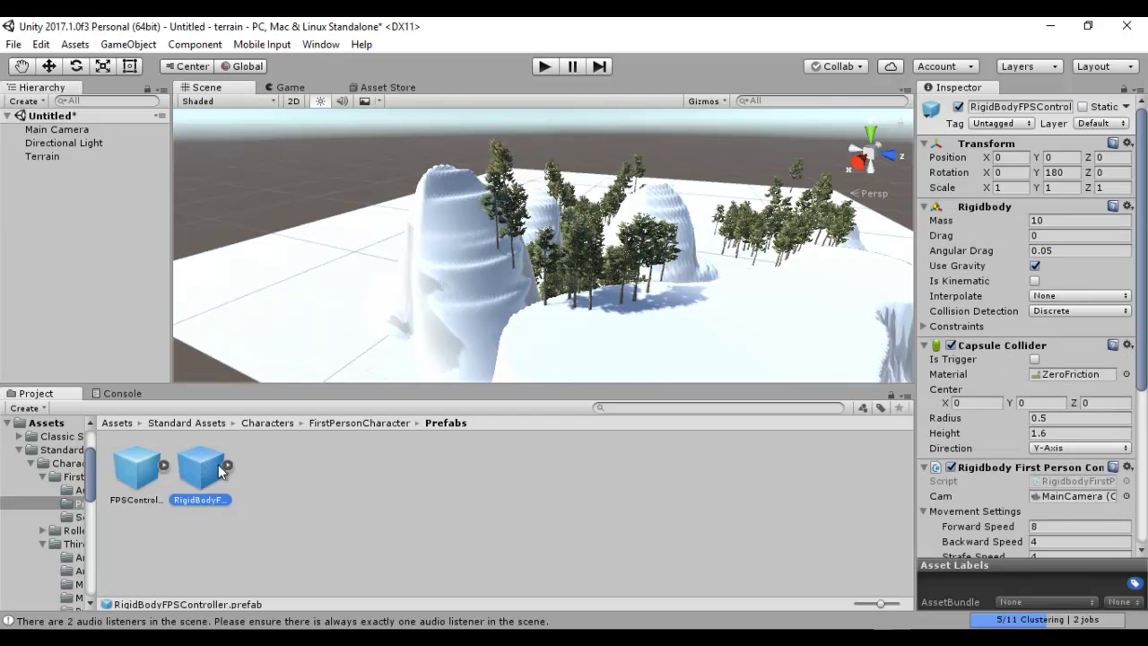
pyautogui.moveTo(740, 345); pyautogui.dragTo(740, 300)
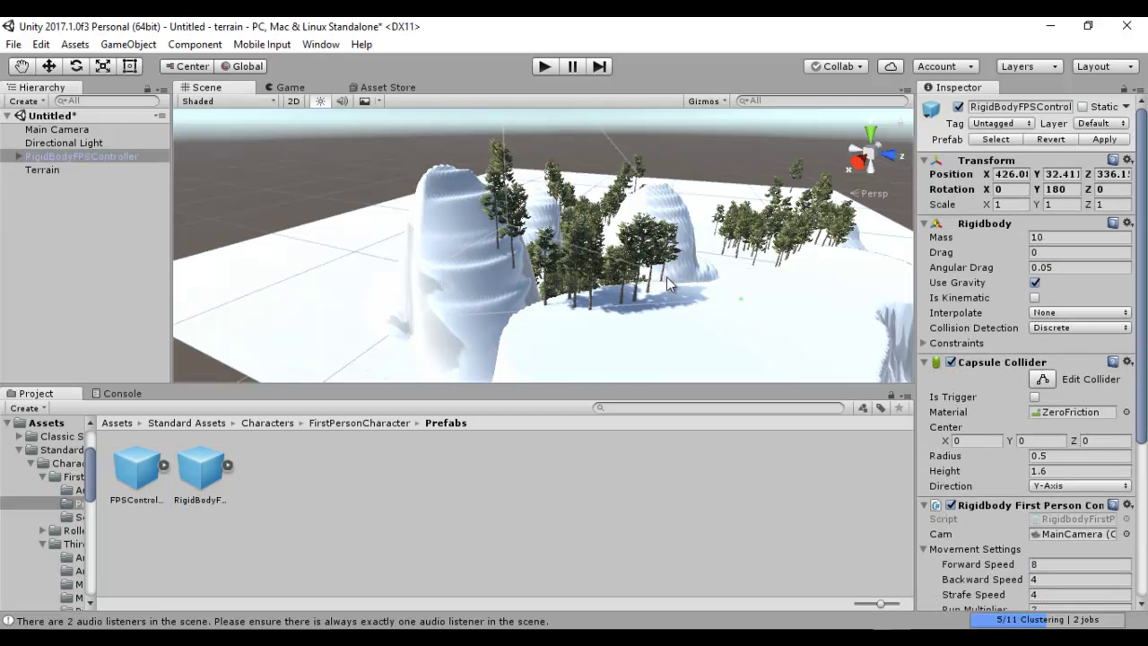
pyautogui.doubleClick(82, 155)
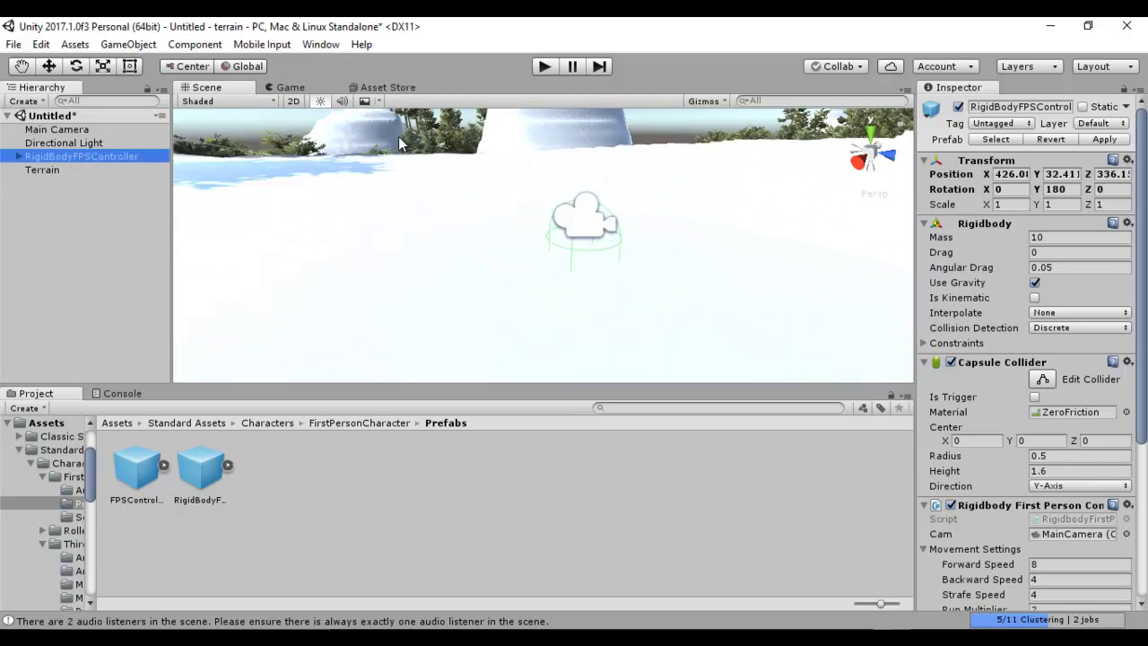
pyautogui.click(49, 67)
pyautogui.moveTo(549, 216); pyautogui.dragTo(547, 147)
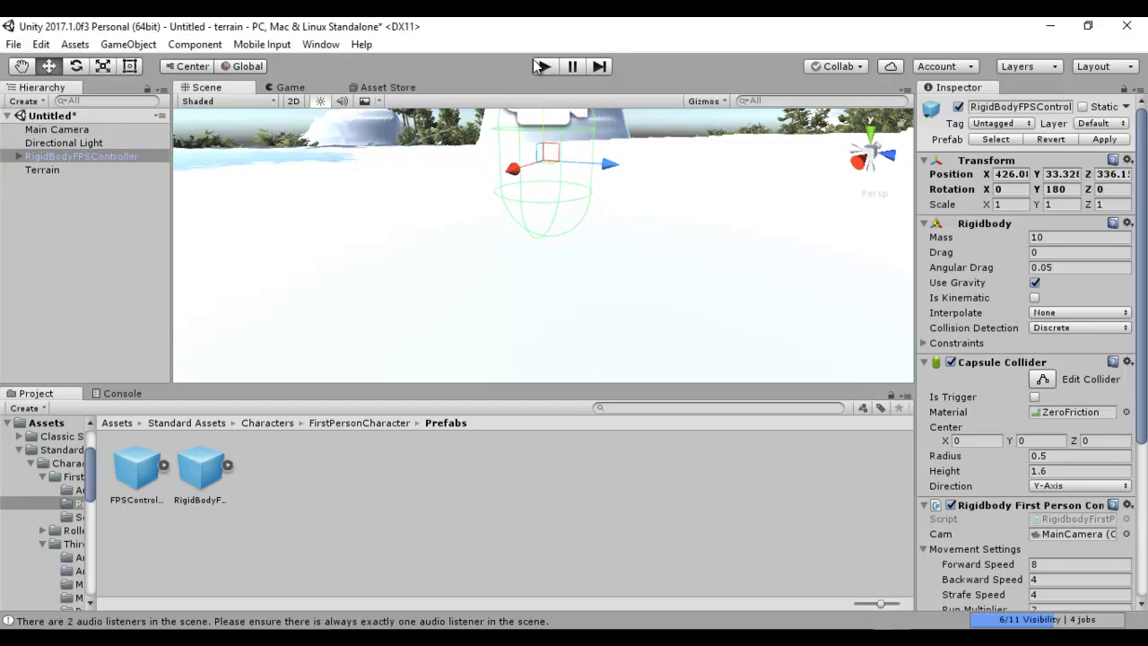
# Show the Game view, turn on Maximize On Play, and start play mode.
pyautogui.click(292, 87)
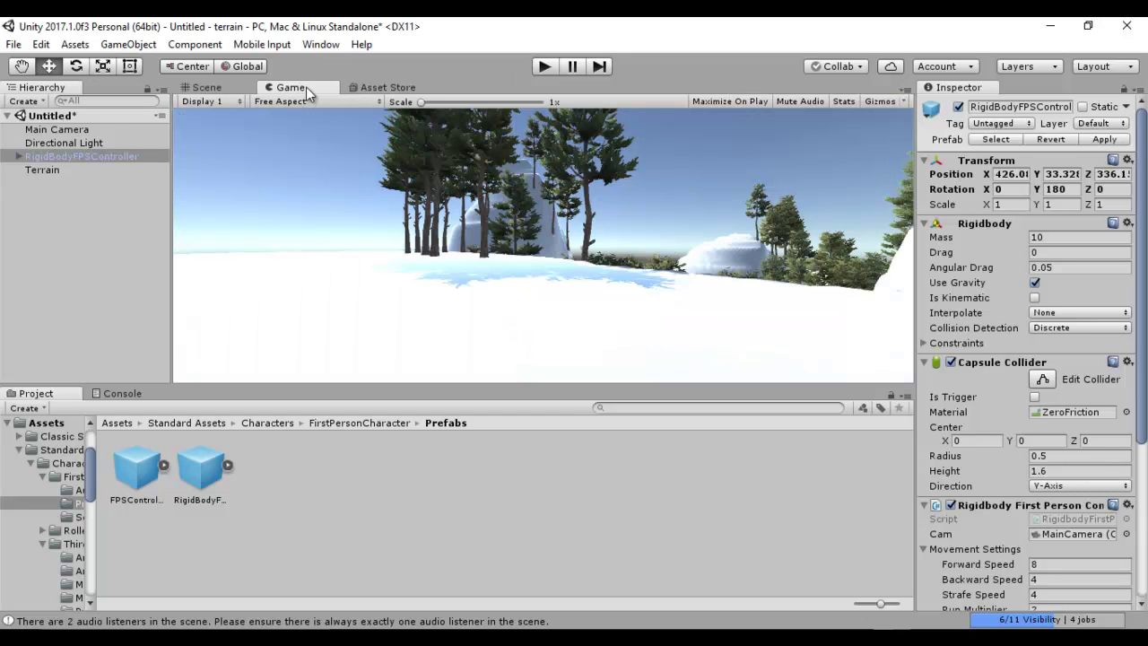
pyautogui.click(754, 101)
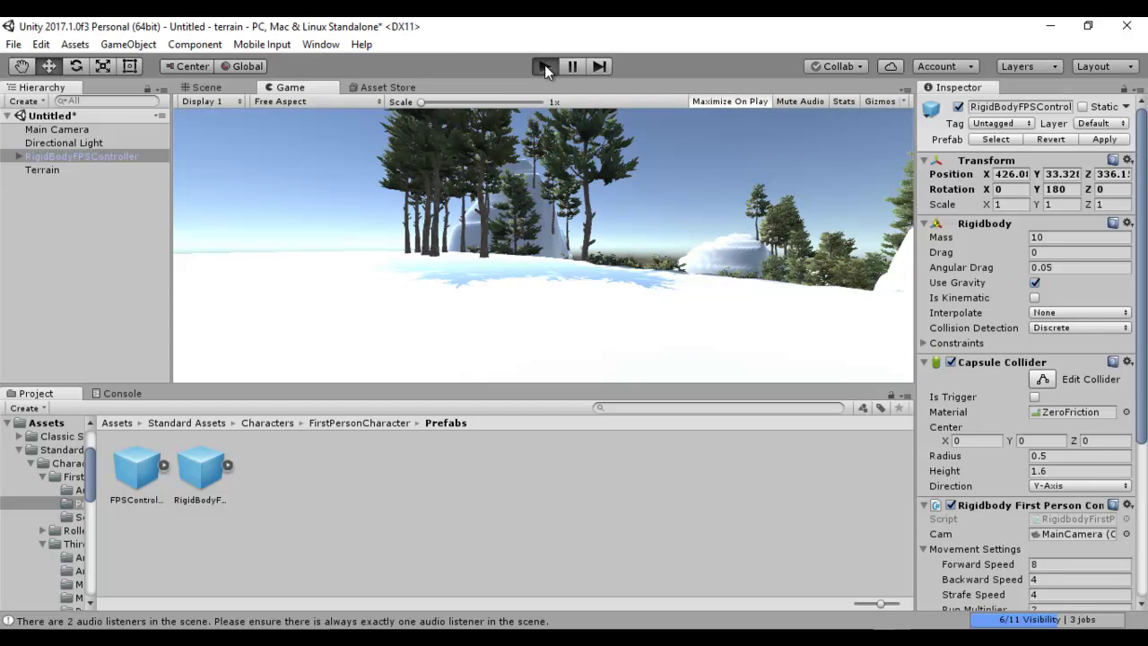
pyautogui.click(545, 68)
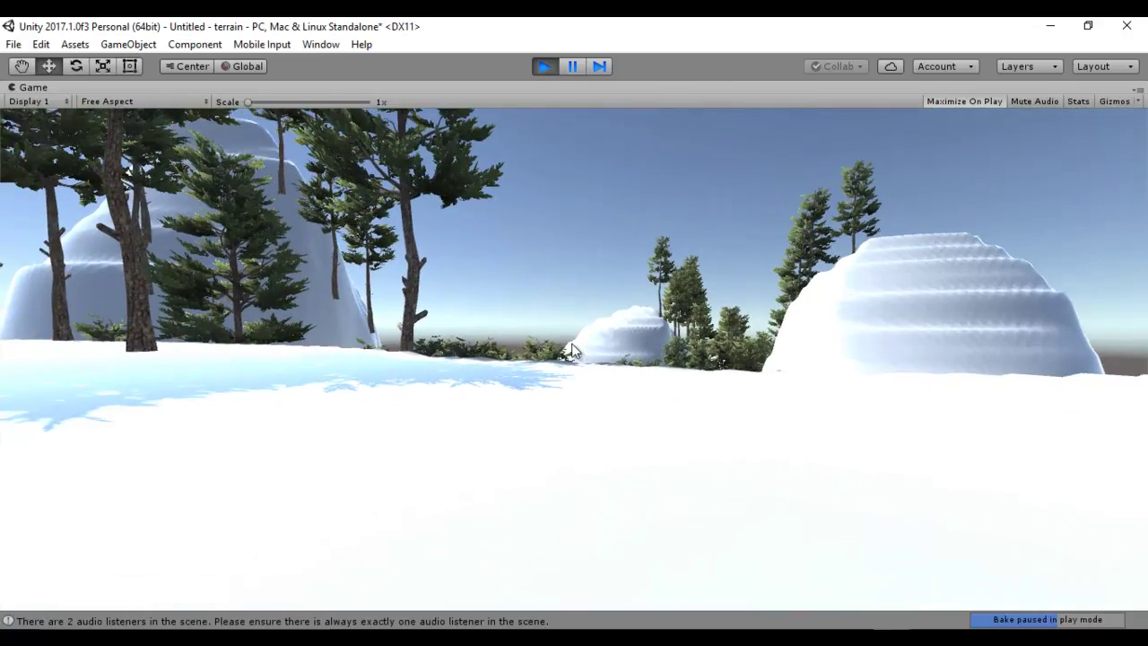
# Walk the controller across the plateau past the conifers and over its edge towards the valley.
pyautogui.press('w')
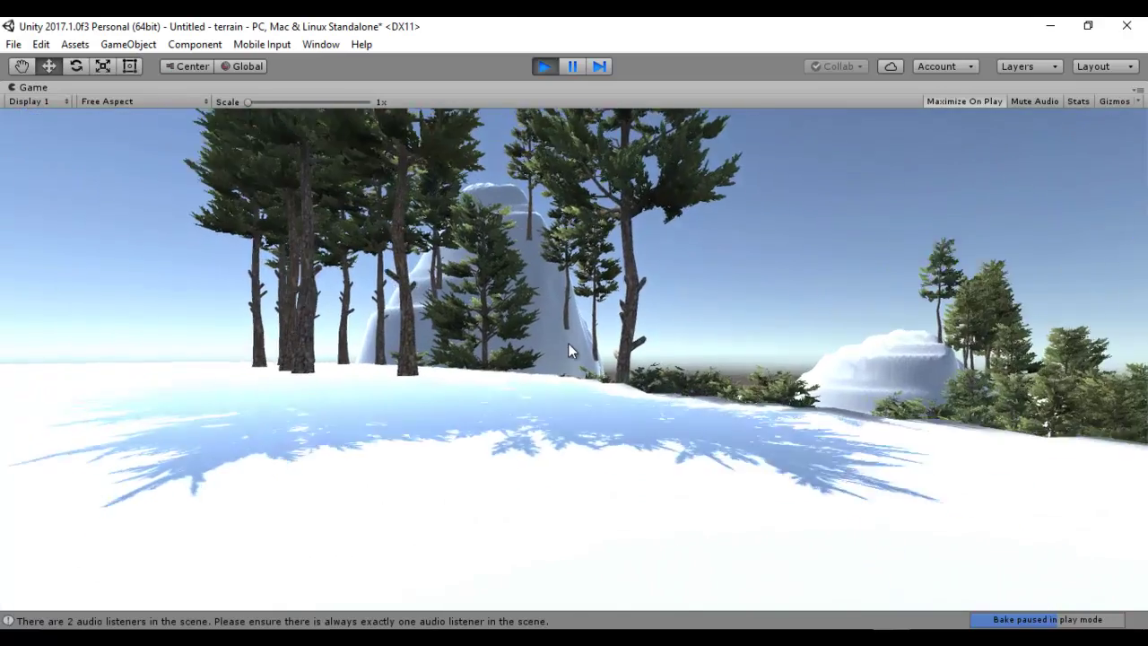
pyautogui.press('w')
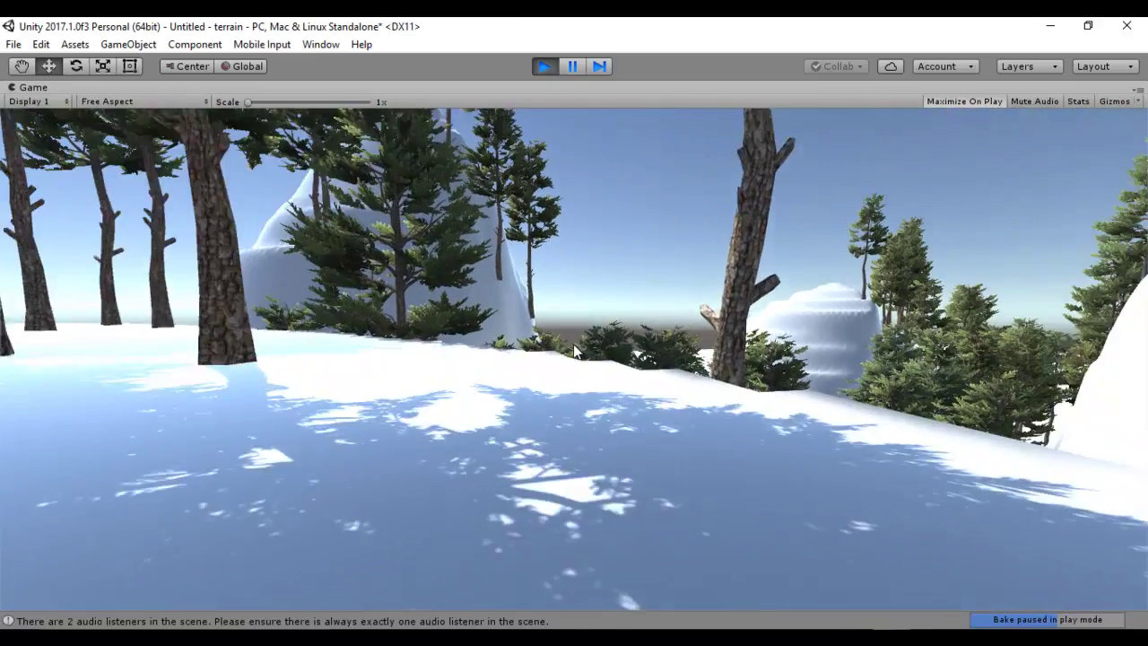
pyautogui.press('w')
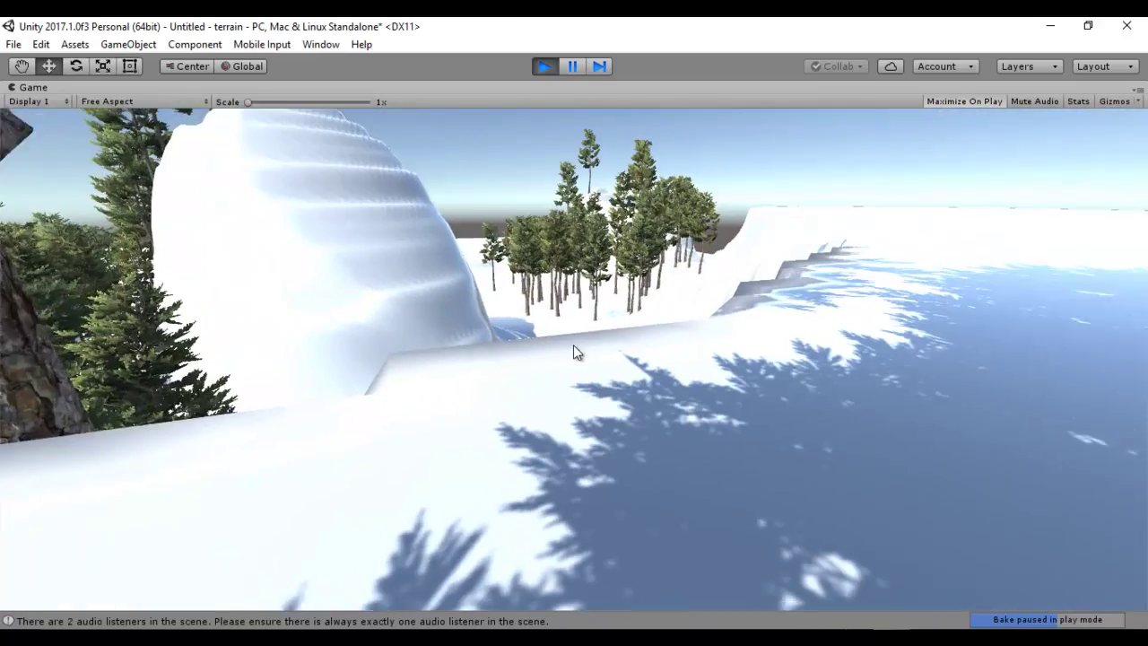
pyautogui.press('w')
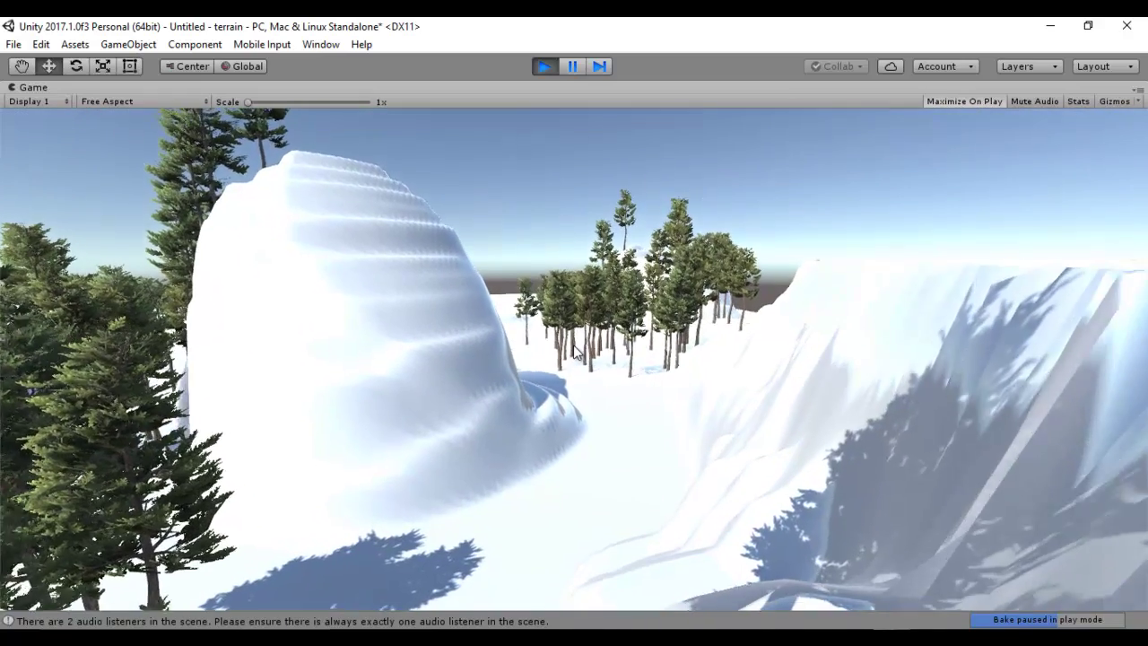
pyautogui.press('w')
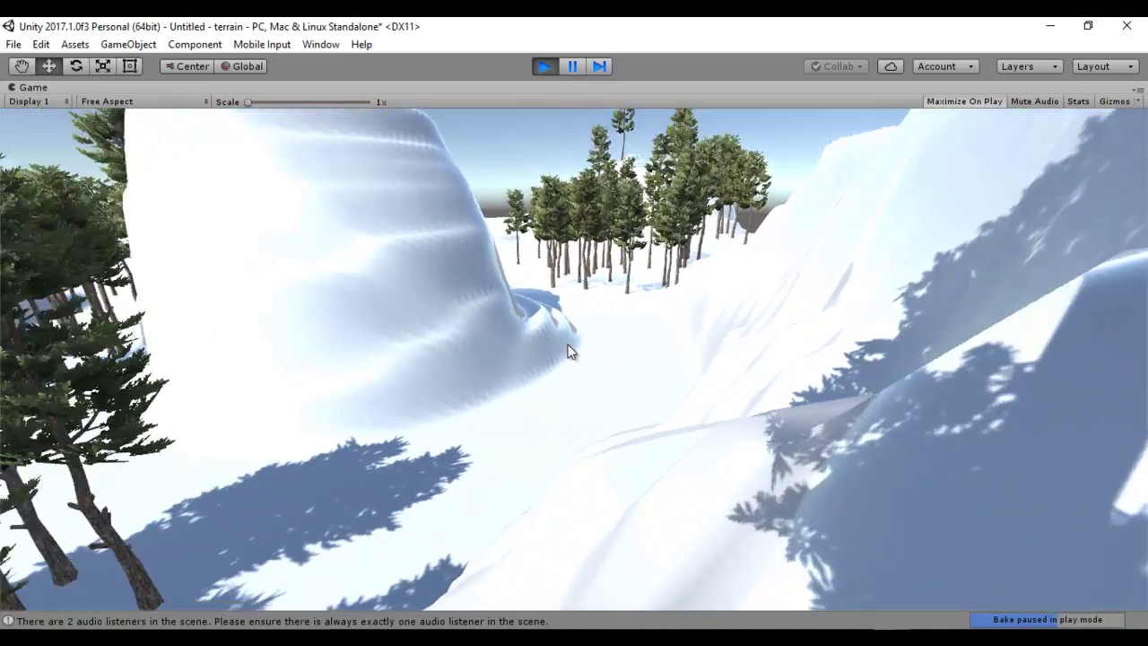
# Walk the controller through the conifers and along the snowy valley between the hills.
pyautogui.press('w')
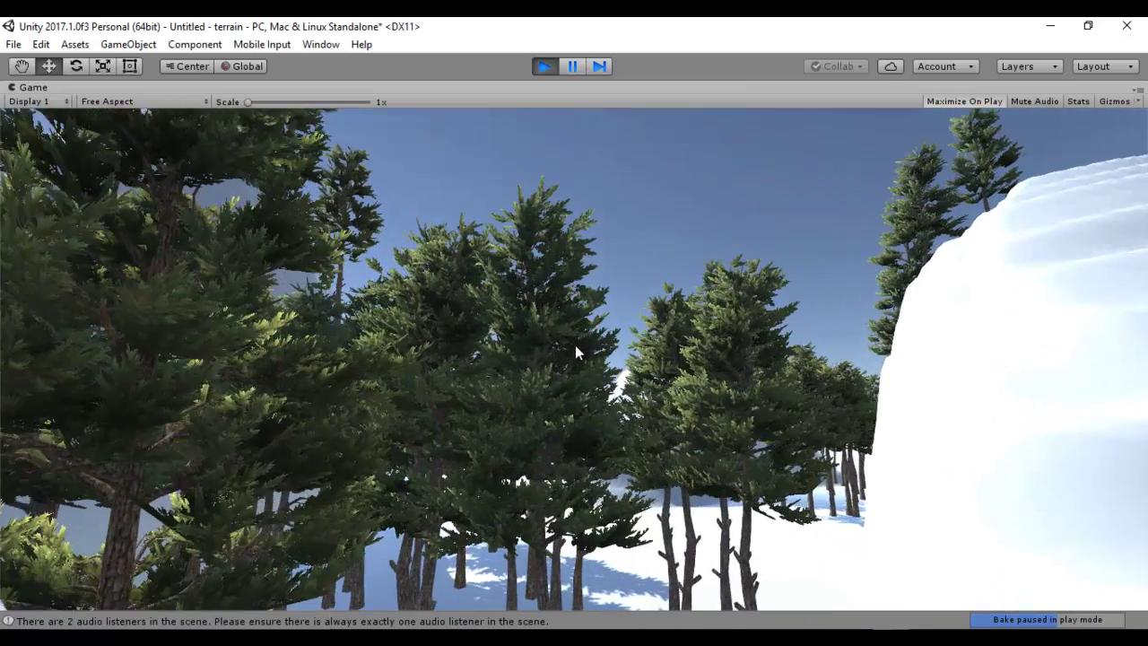
pyautogui.press('w')
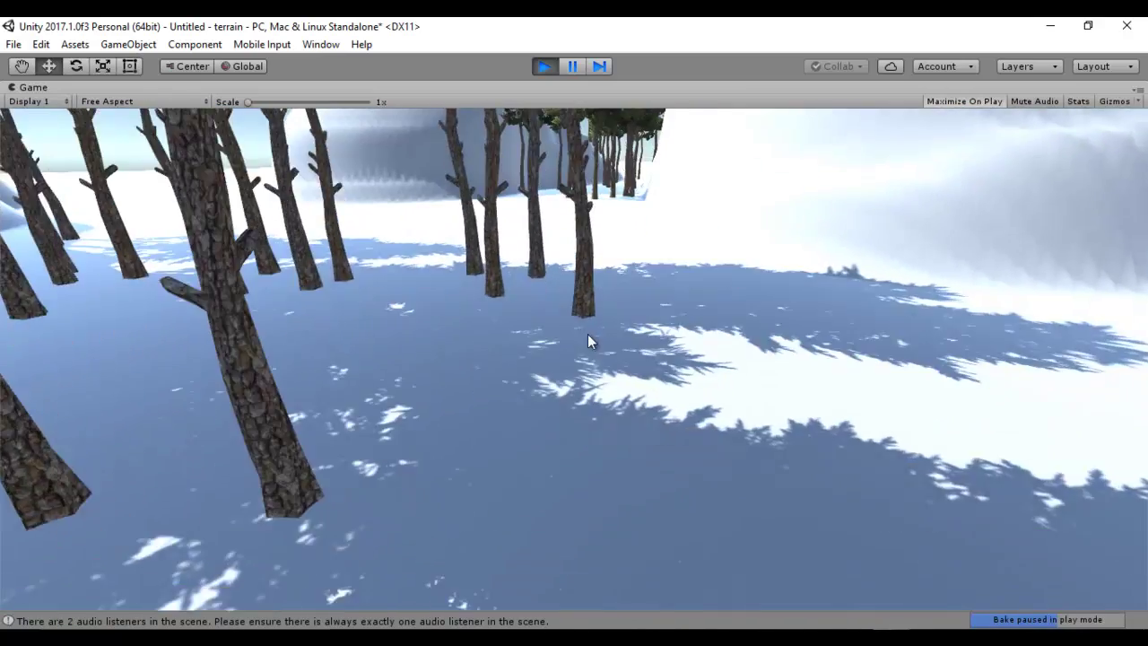
pyautogui.press('w')
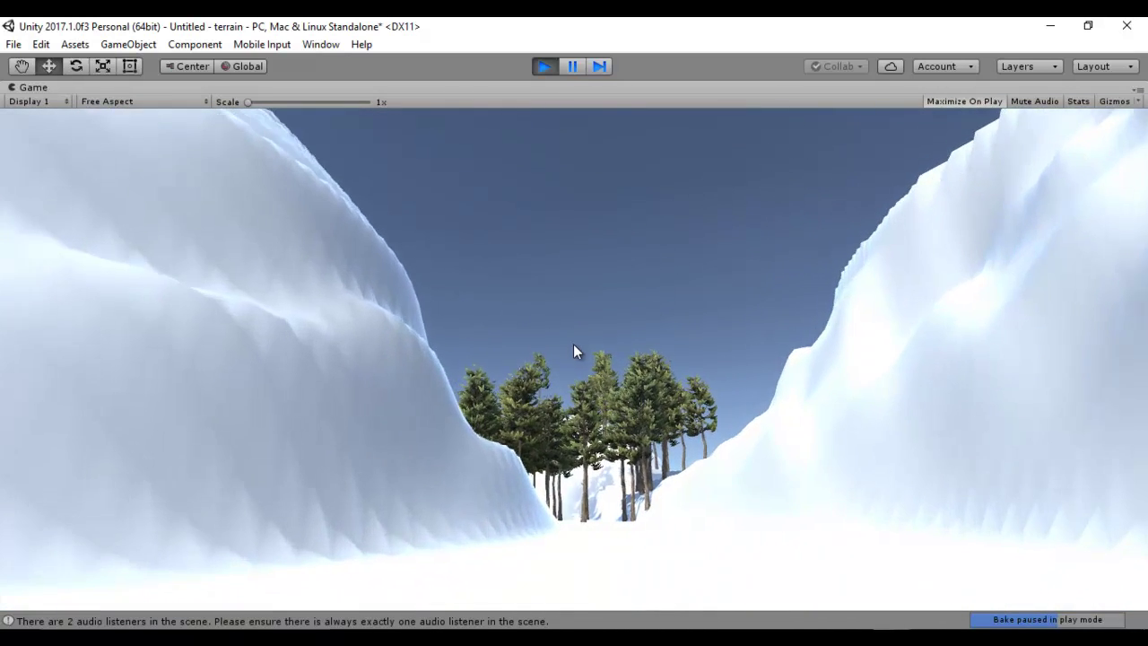
pyautogui.press('w')
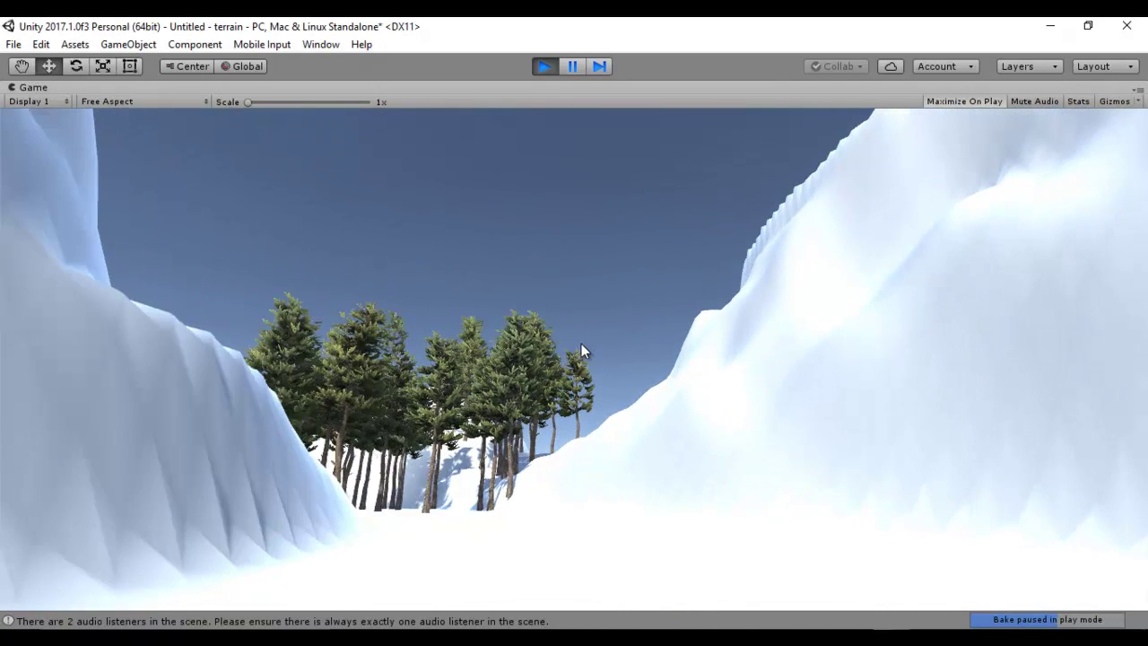
pyautogui.press('w')
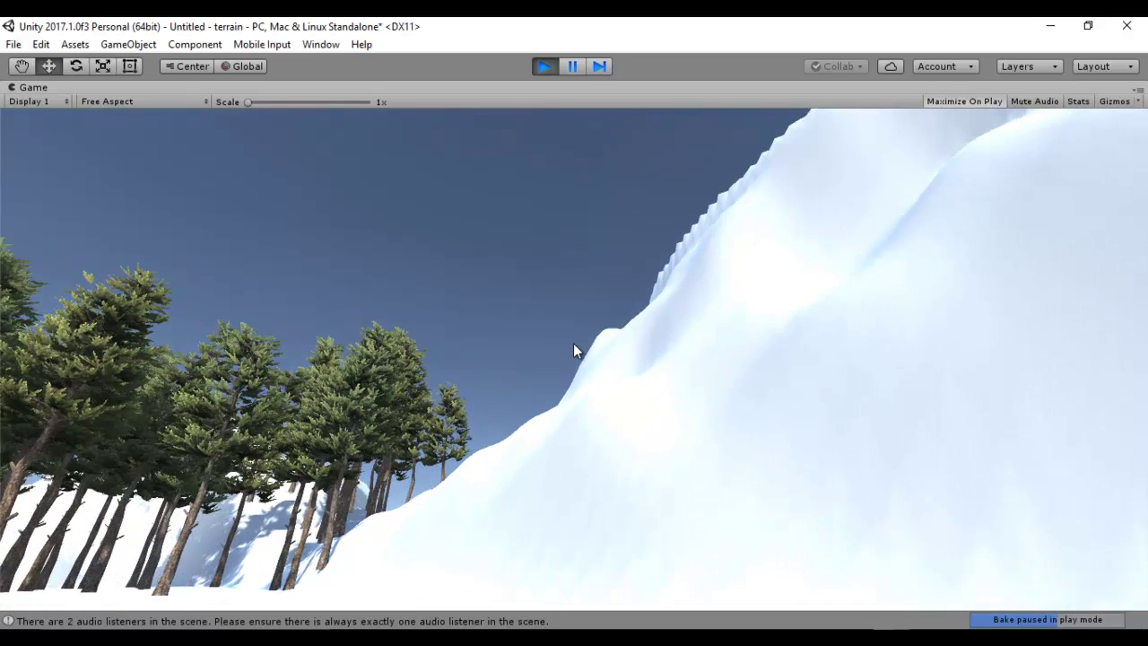
pyautogui.press('w')
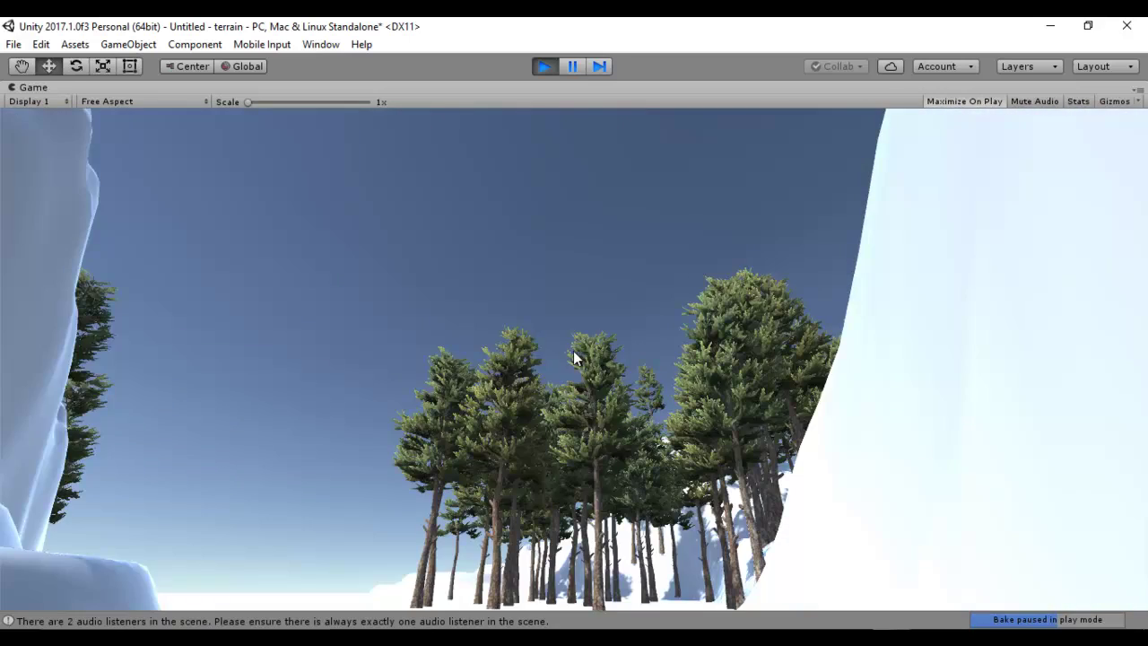
pyautogui.press('w')
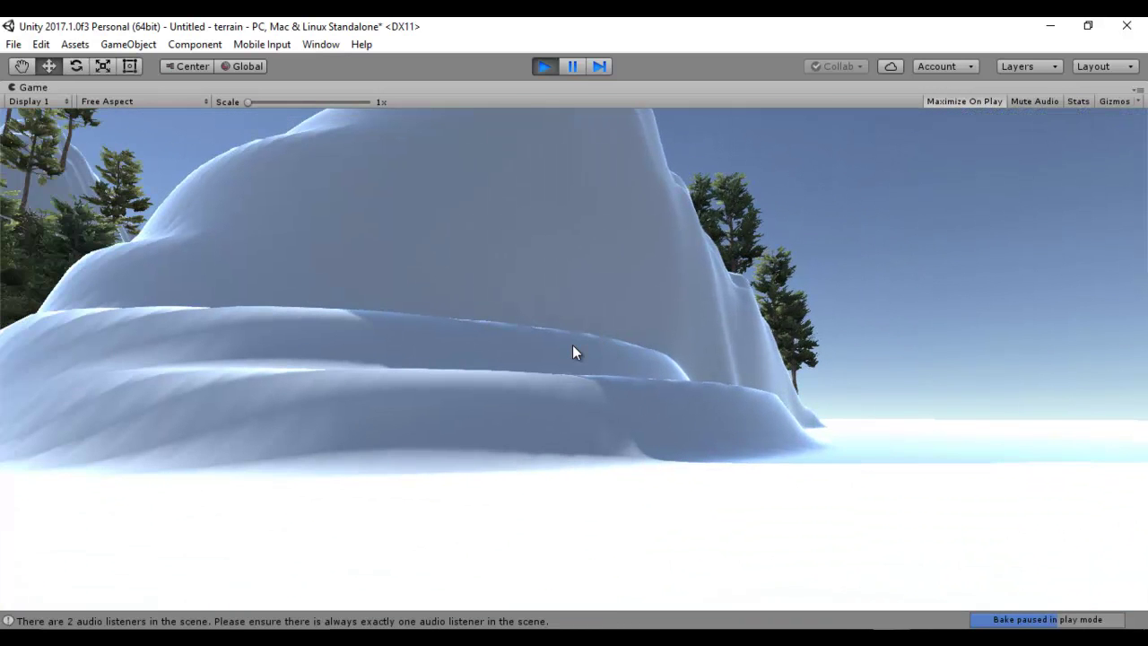
# Test jumping in front of the hill and walk the controller up its lower ledge.
pyautogui.press('space')
pyautogui.press('space')
pyautogui.press('w')
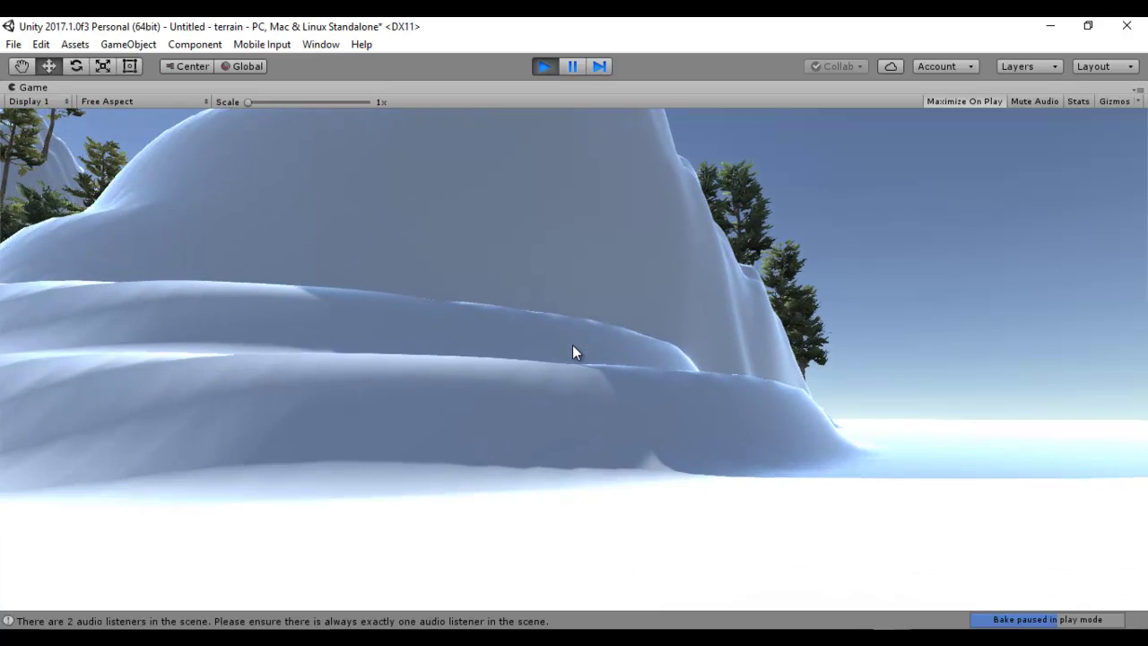
pyautogui.press('w')
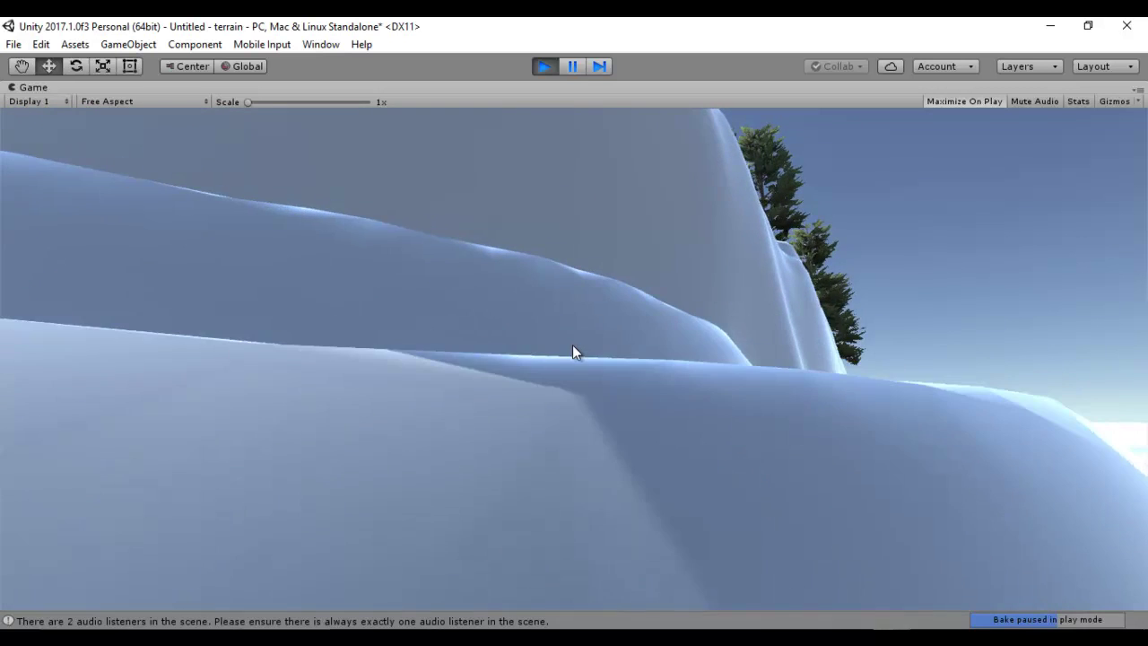
# Walk the controller towards the group of tall conifers, look up at them, and exit play mode.
pyautogui.press('w')
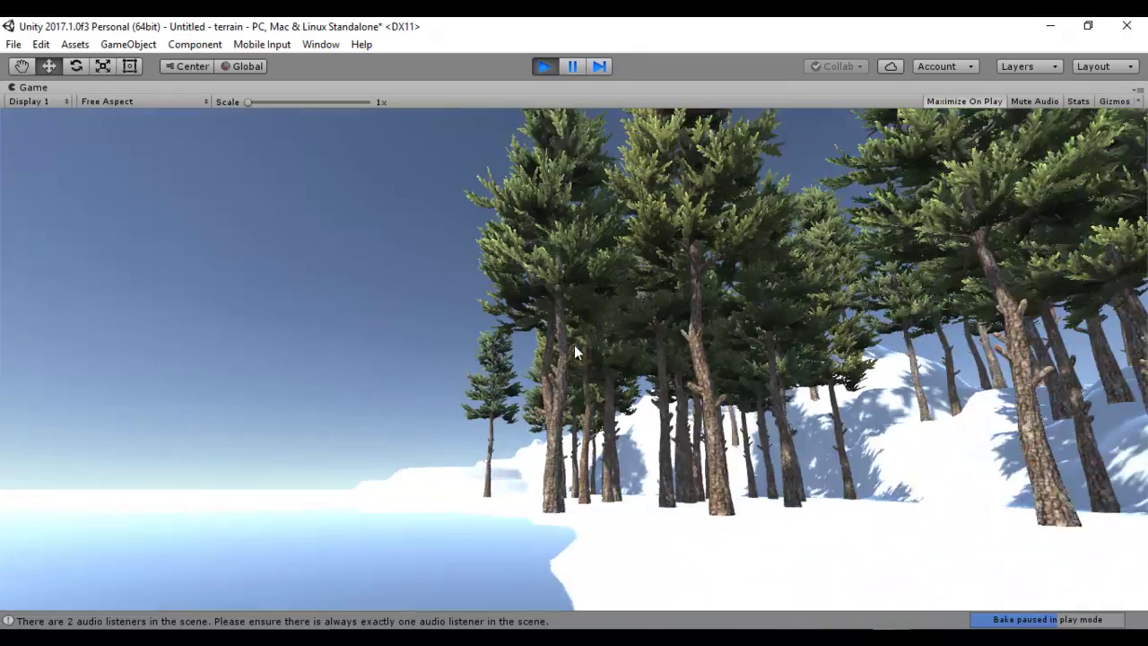
pyautogui.press('w')
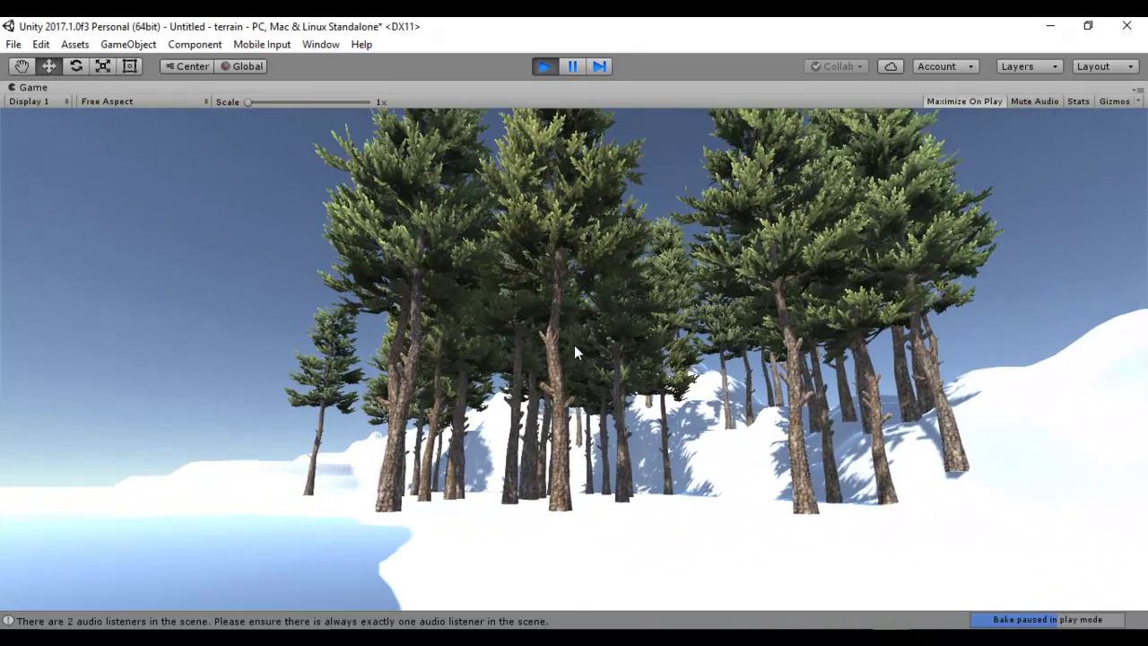
pyautogui.press('w')
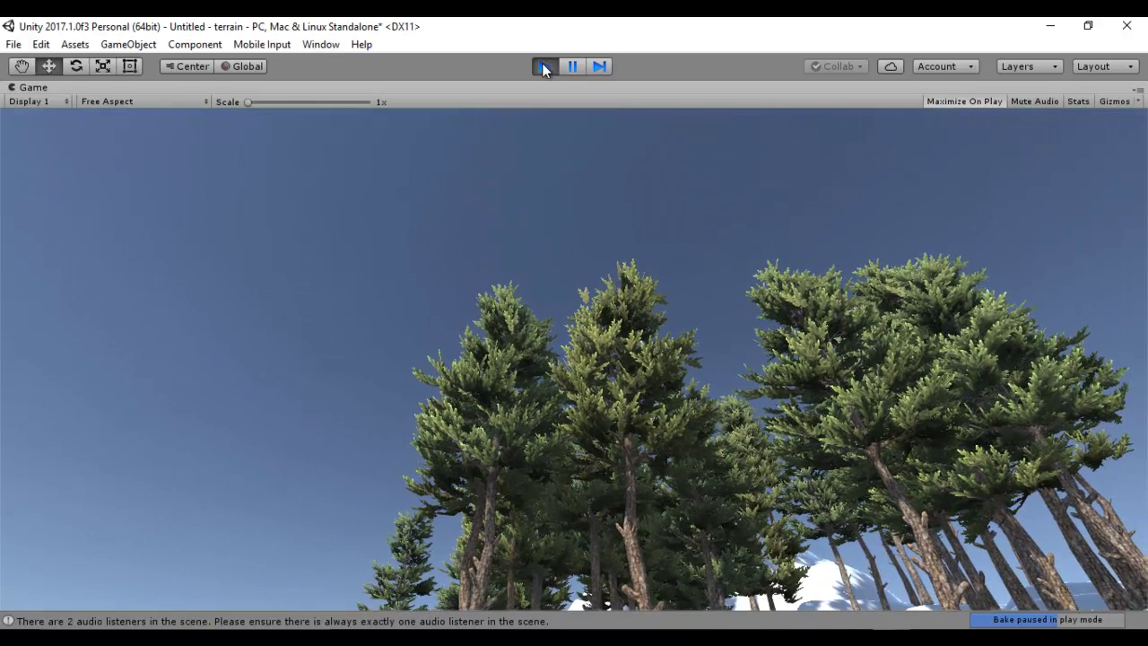
pyautogui.click(544, 67)
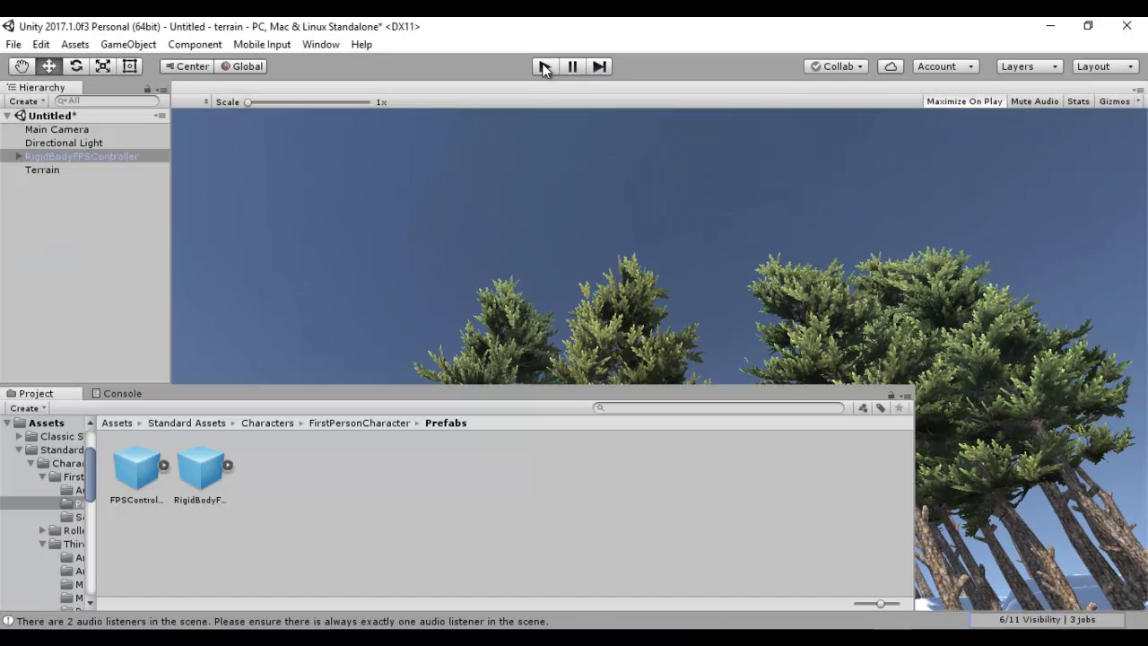